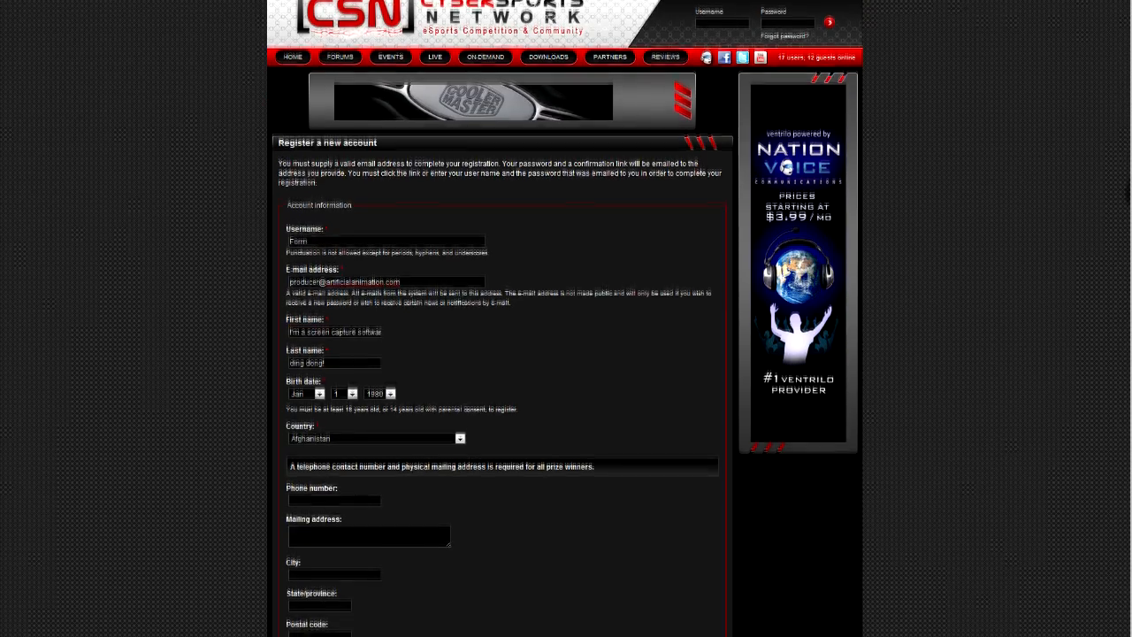
scroll(758, 404, down, 1)
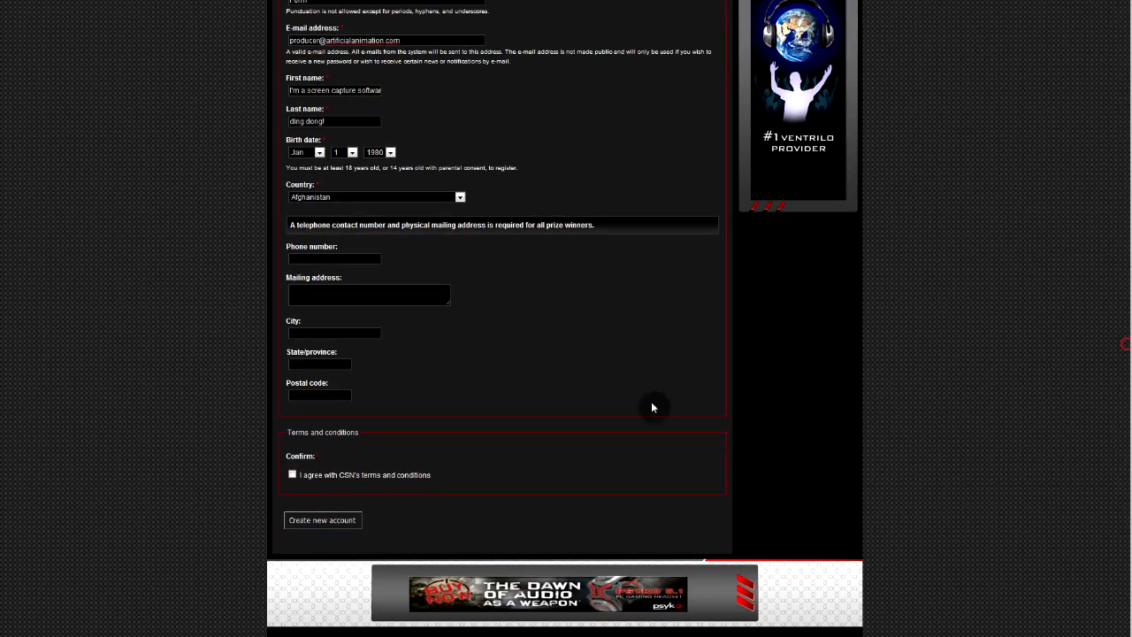
Accept CSN's terms and conditions and create the new account
click(292, 476)
click(311, 524)
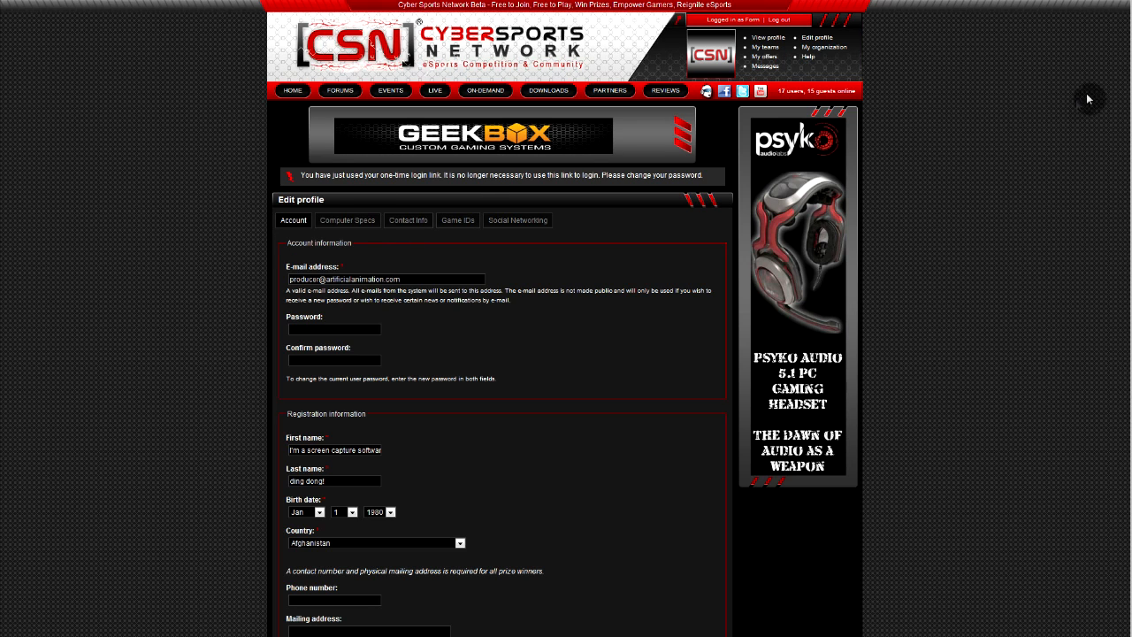
Open your public profile and browse its Teams and Comments tabs
click(766, 51)
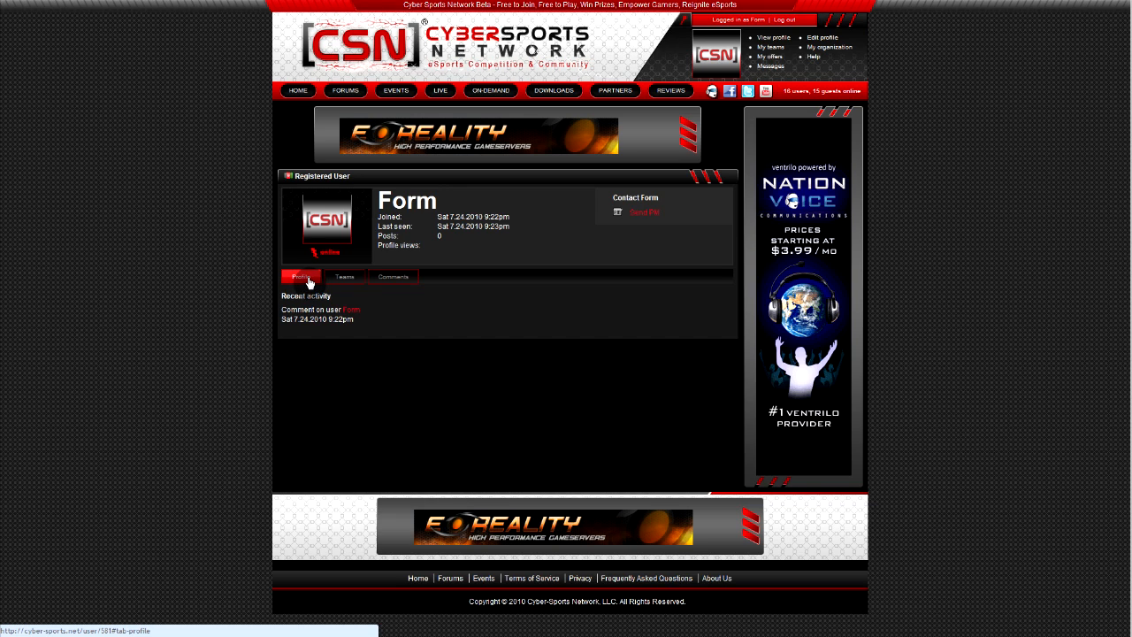
click(345, 278)
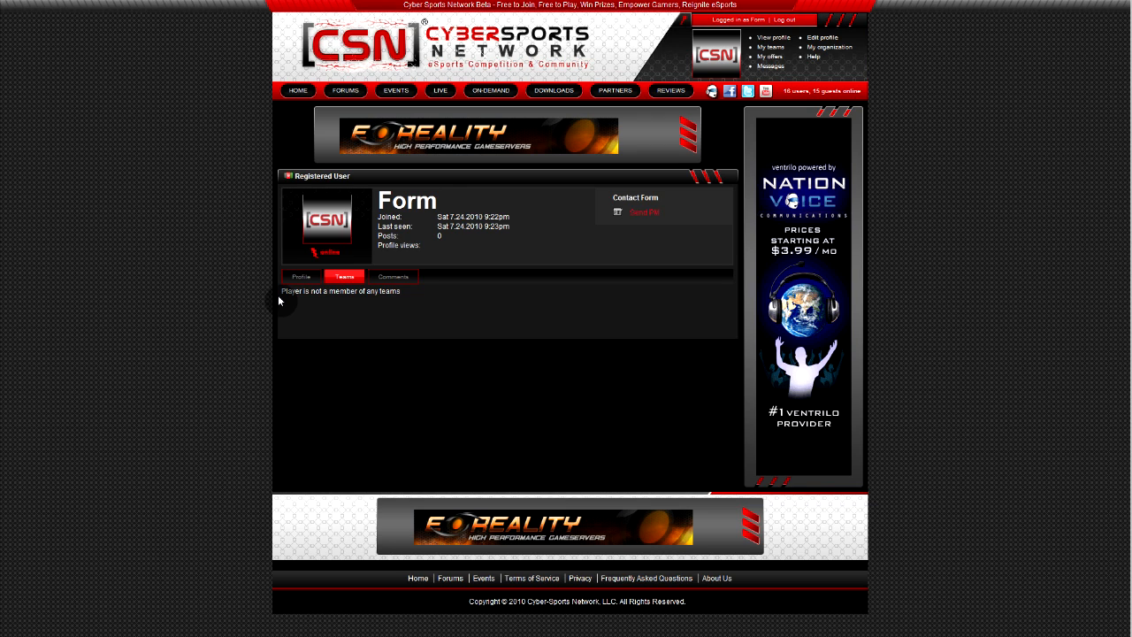
click(404, 279)
Post the comment 'Test!' and return to the profile's recent activity
click(379, 370)
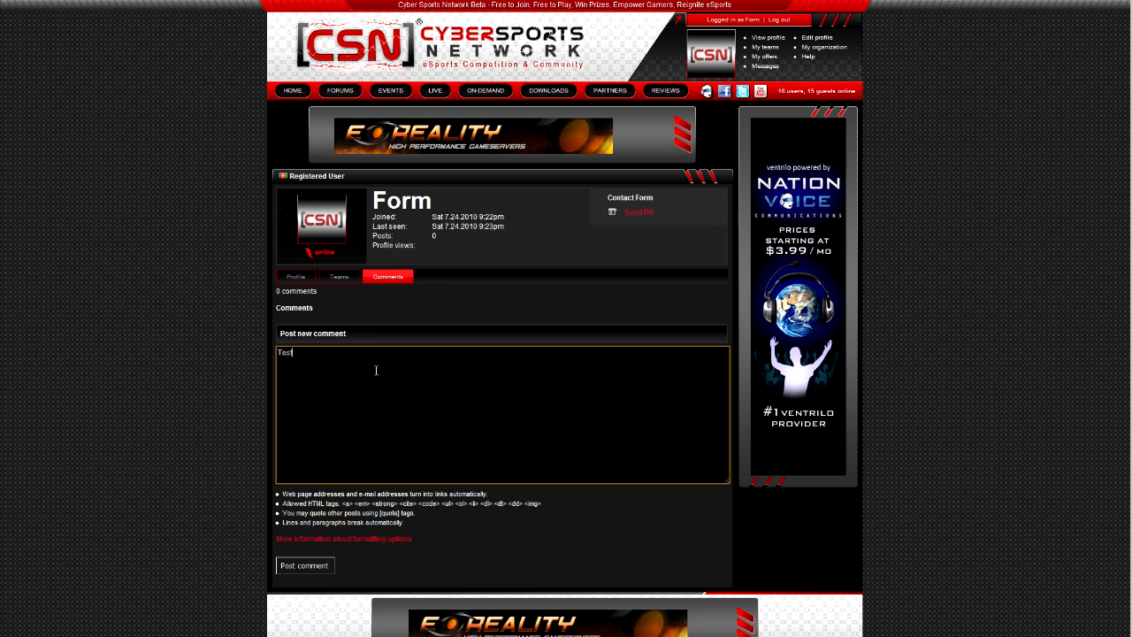
click(299, 567)
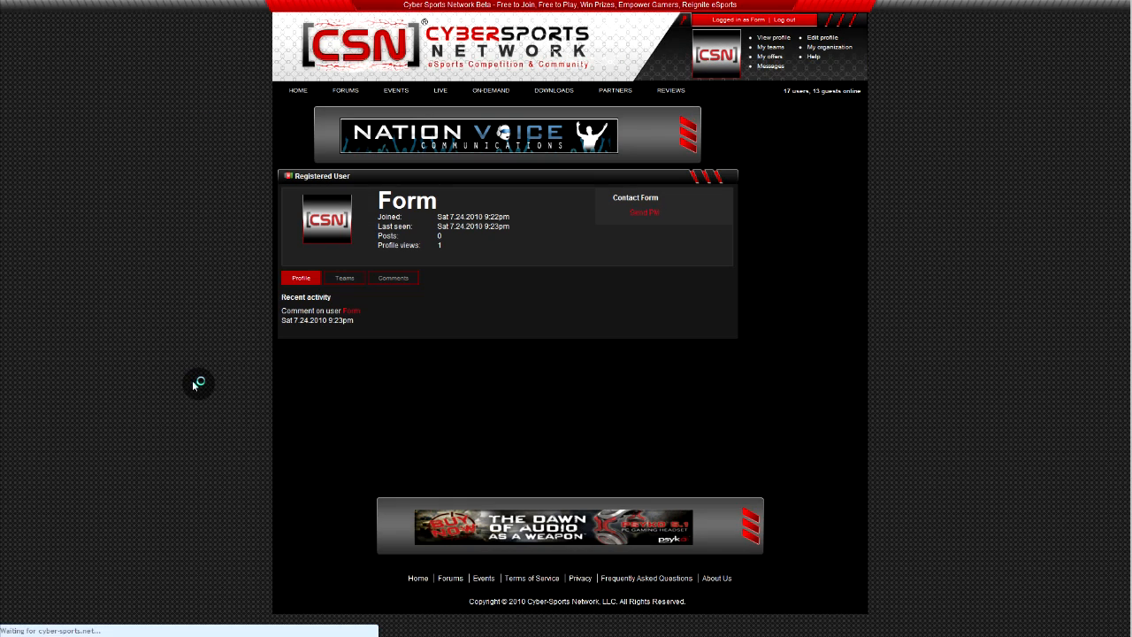
click(386, 279)
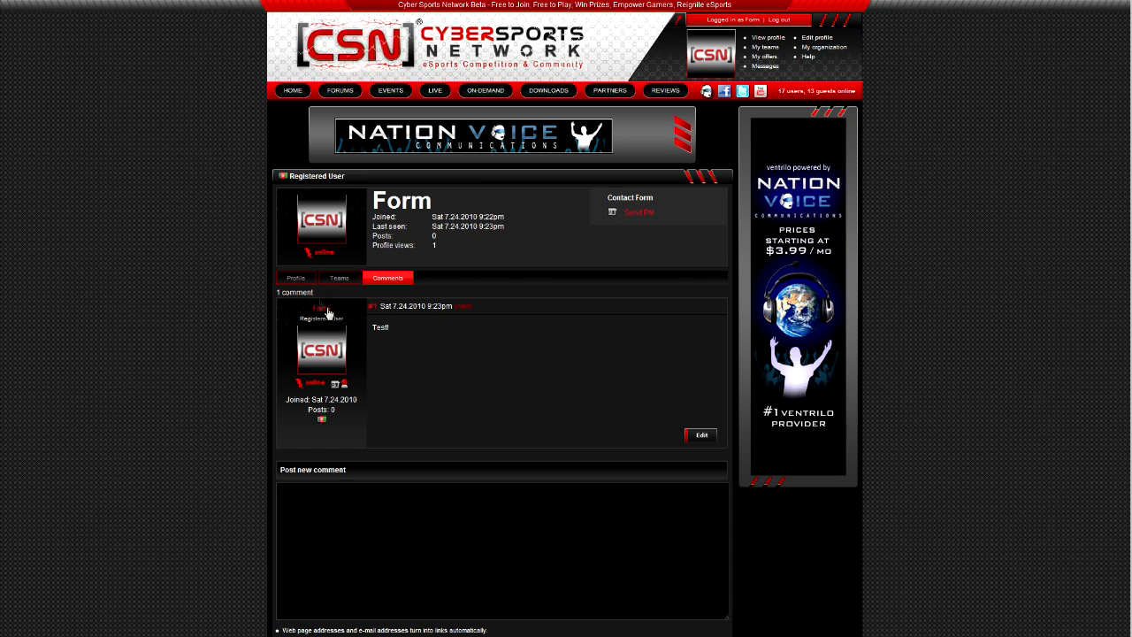
click(296, 278)
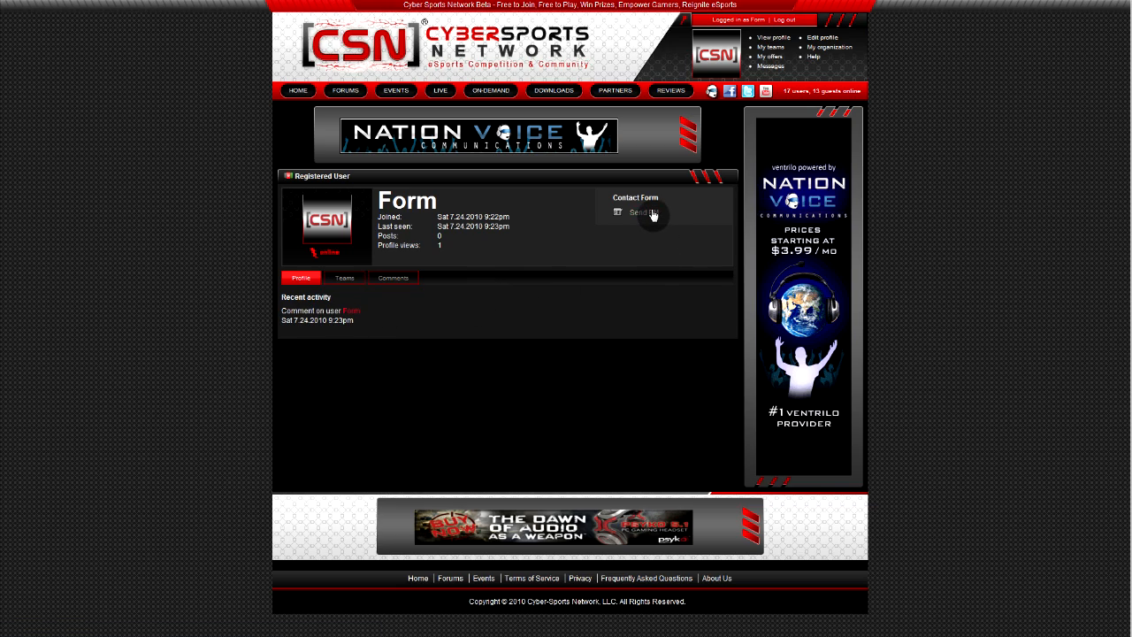
Start a private message but abandon it, check the empty Messages inbox, then return to Edit profile
click(651, 214)
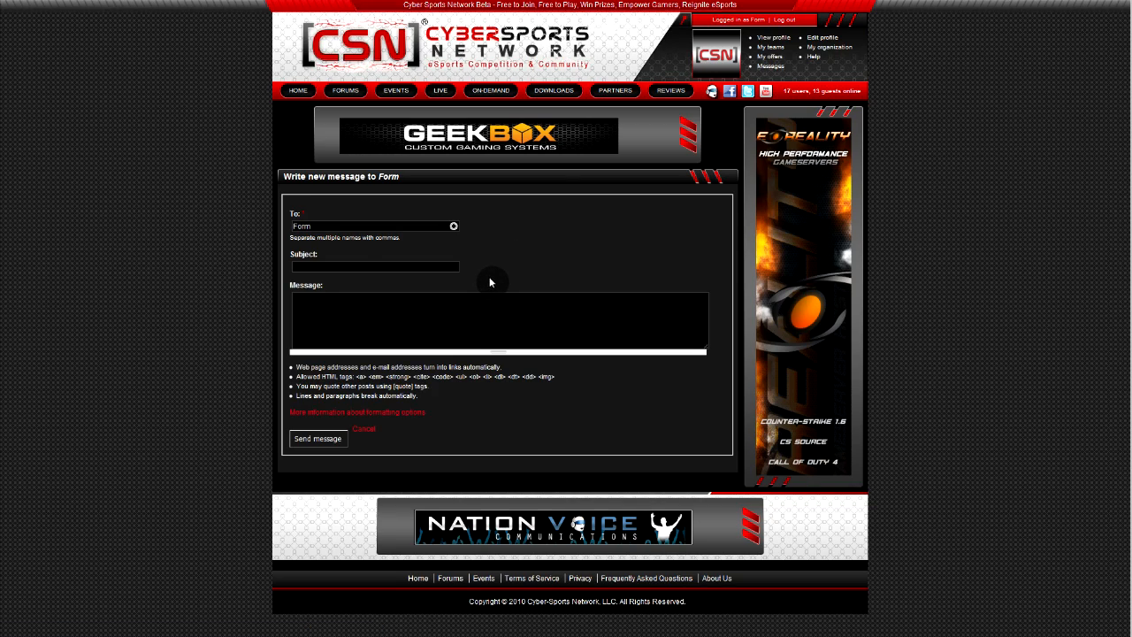
click(306, 265)
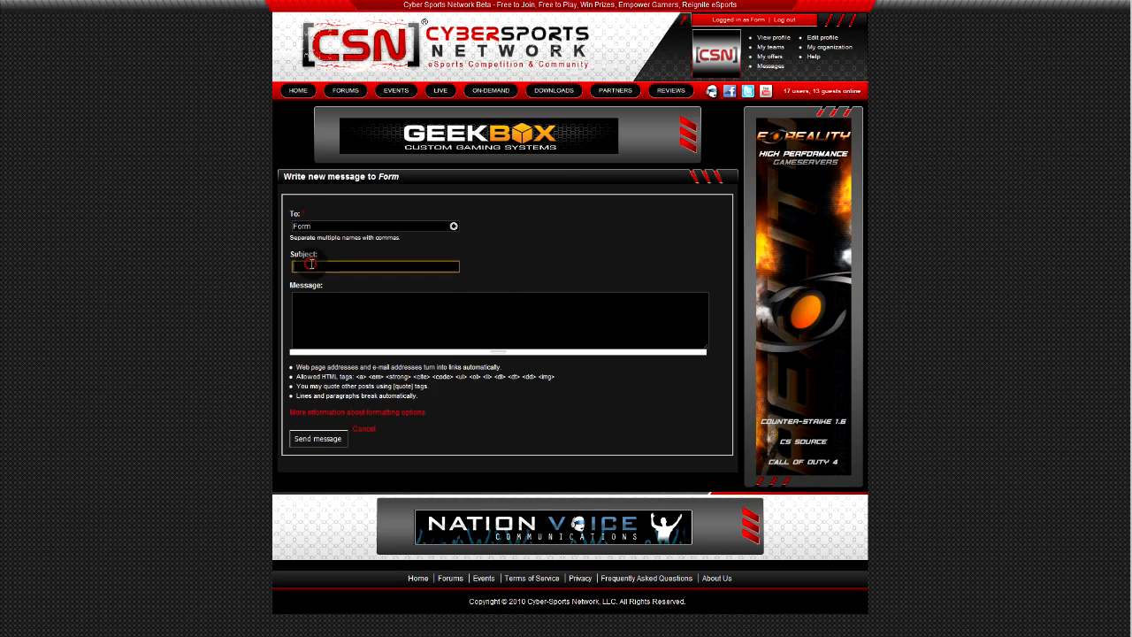
click(304, 304)
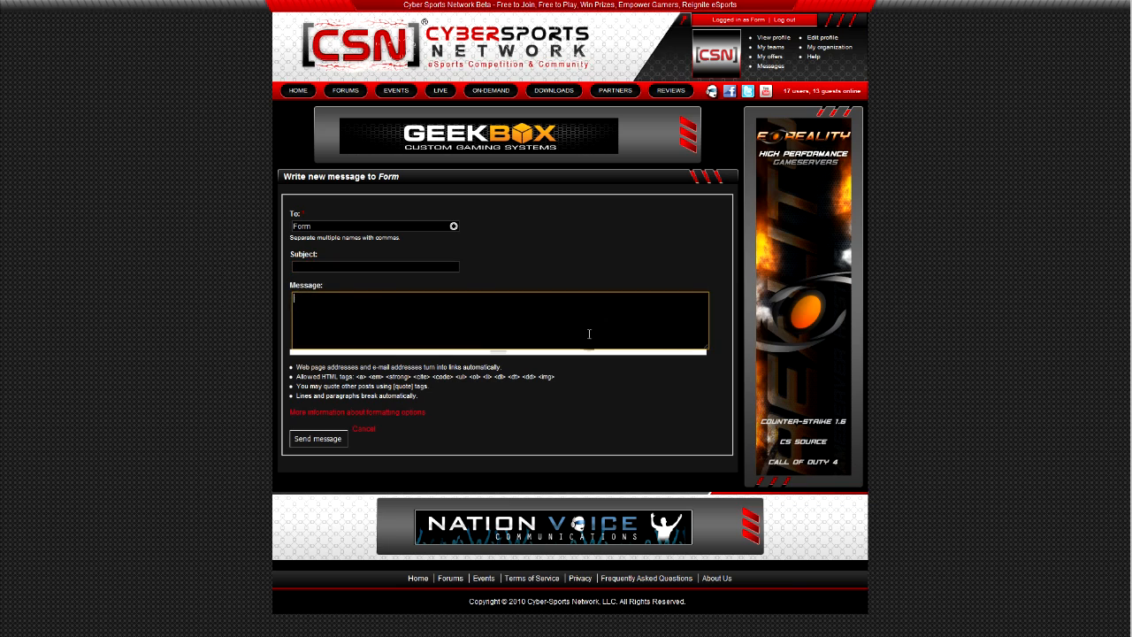
click(769, 67)
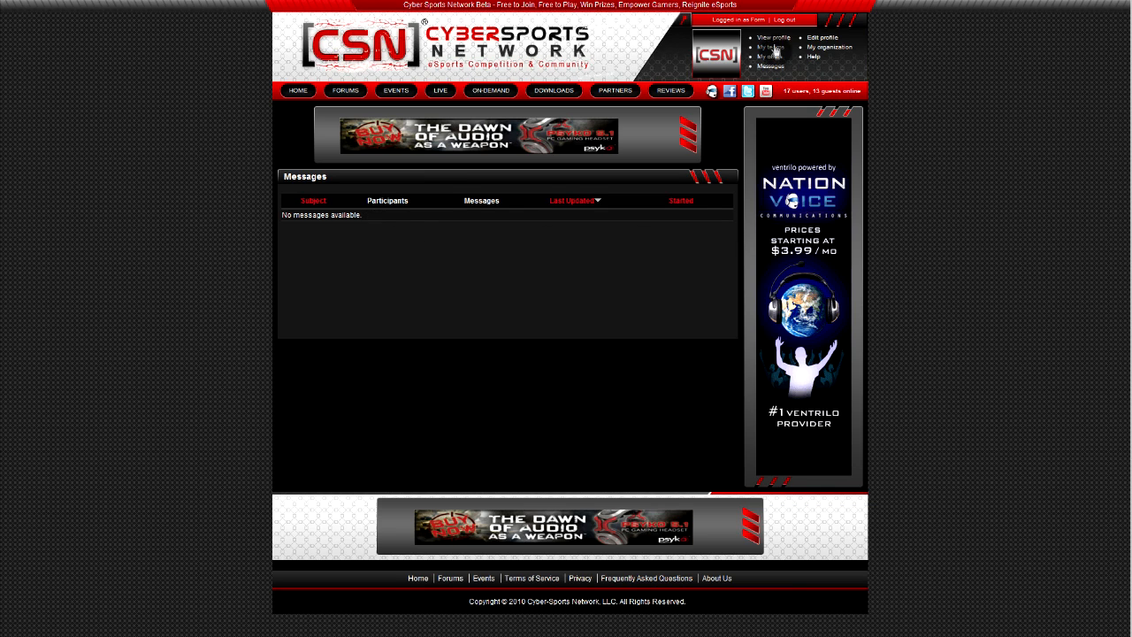
click(821, 38)
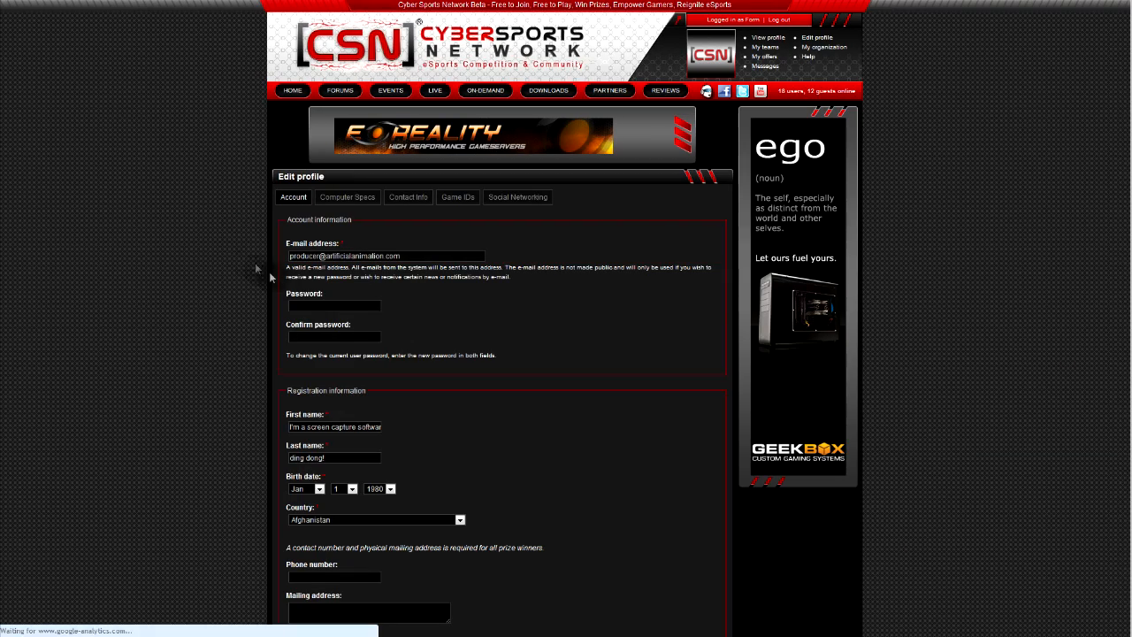
click(313, 306)
click(315, 335)
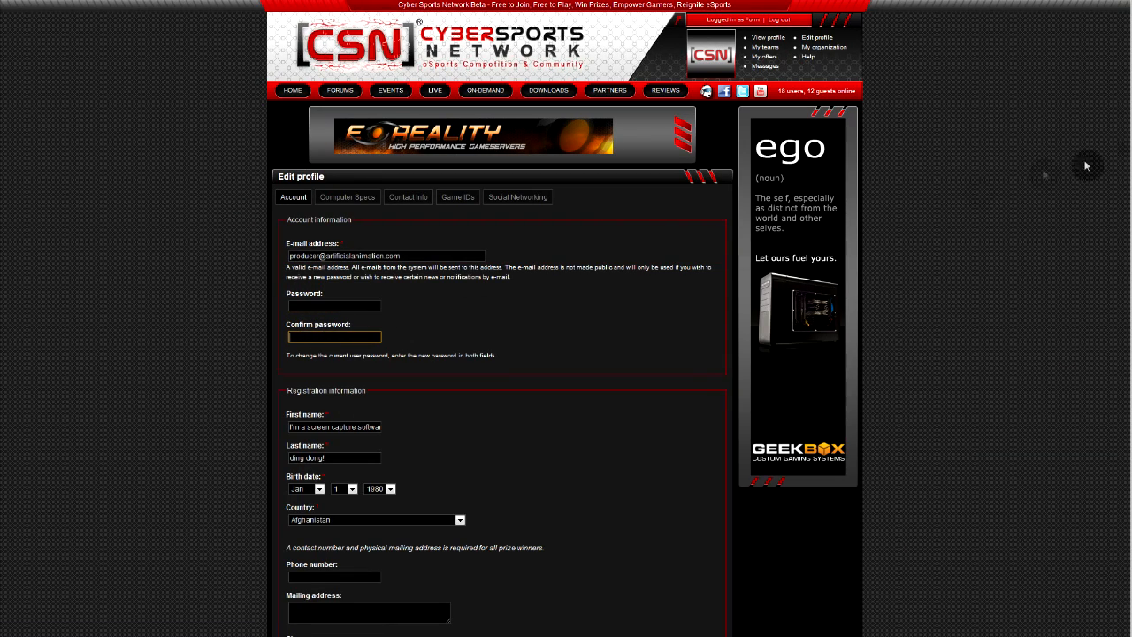
scroll(805, 279, down, 3)
click(379, 300)
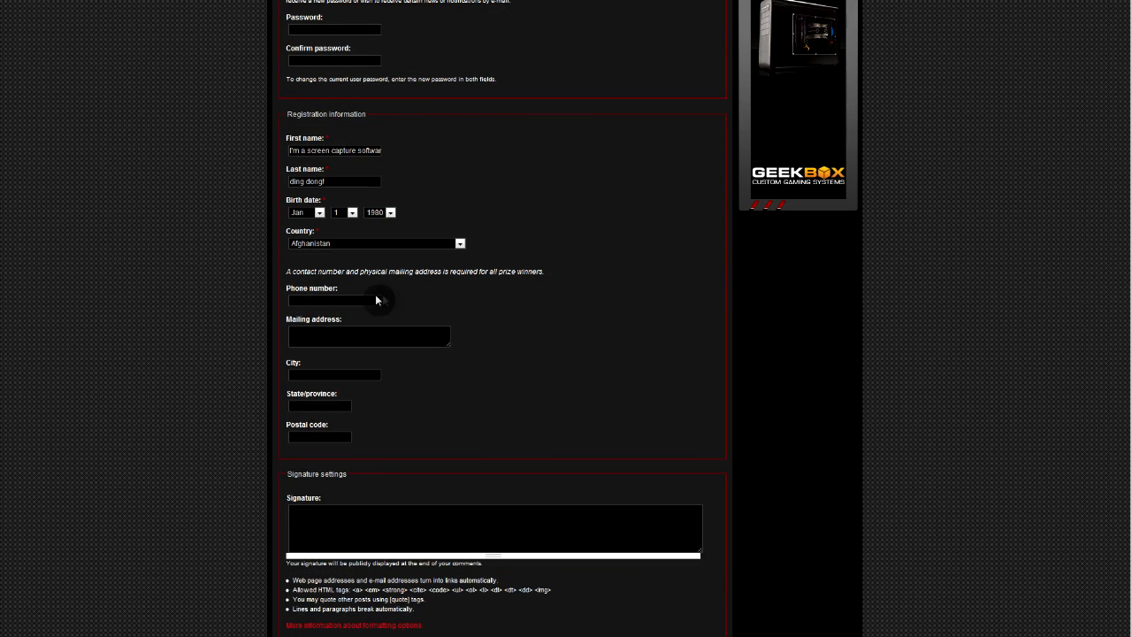
click(358, 333)
click(315, 374)
click(311, 405)
click(306, 433)
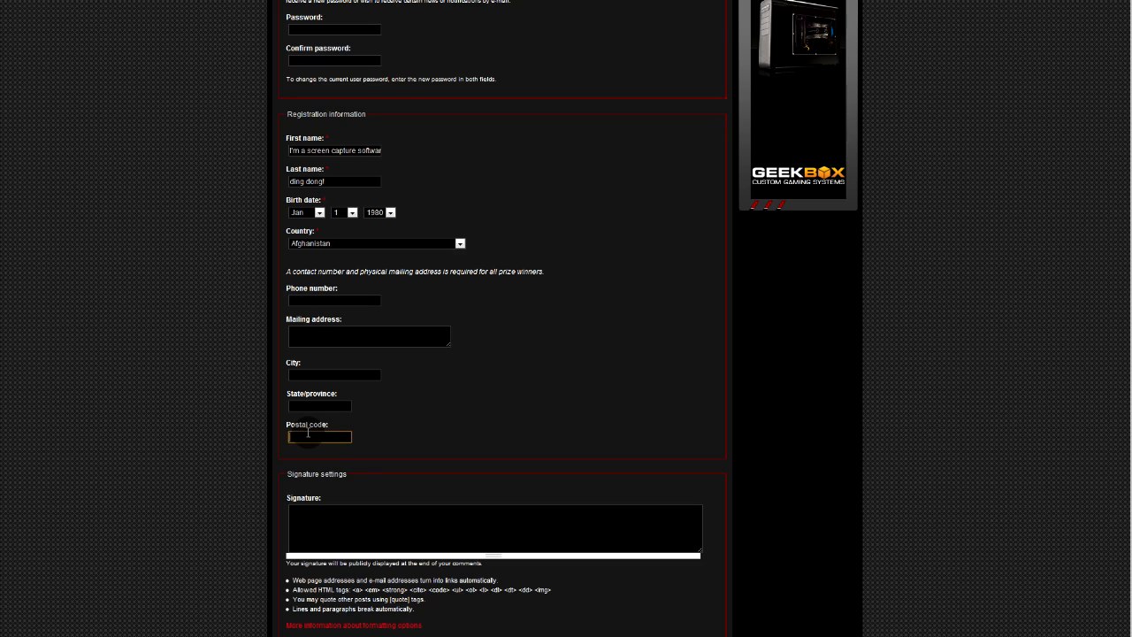
click(534, 346)
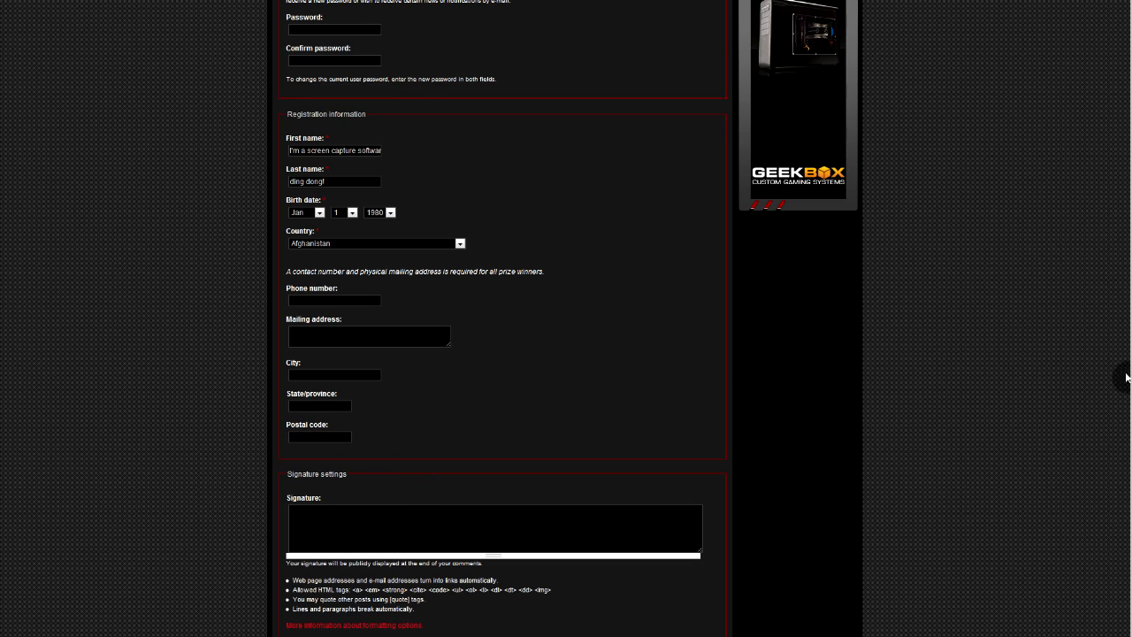
scroll(1127, 389, down, 1)
scroll(1126, 408, down, 4)
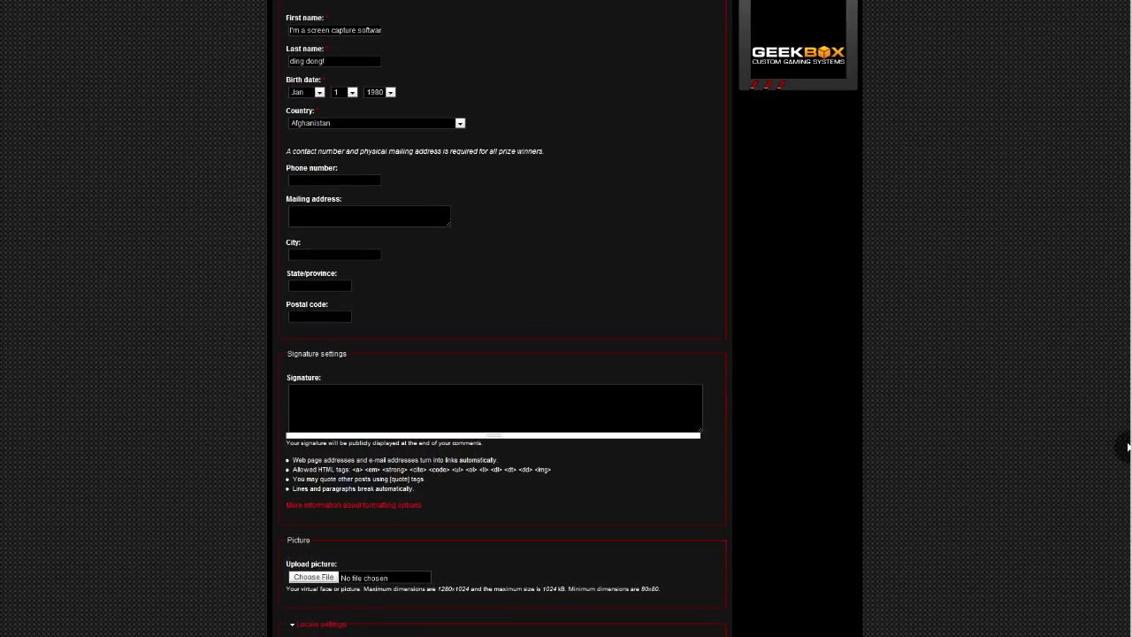
scroll(1121, 482, up, 12)
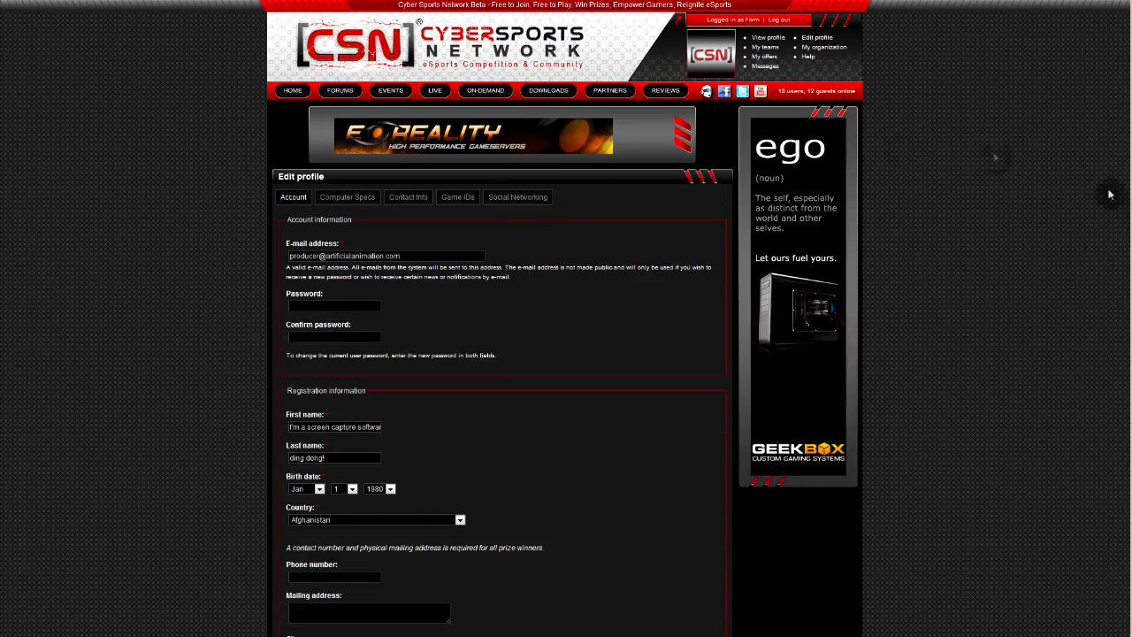
Browse the Computer Specs, Contact Info and Game IDs profile tabs, then go to My teams
click(359, 205)
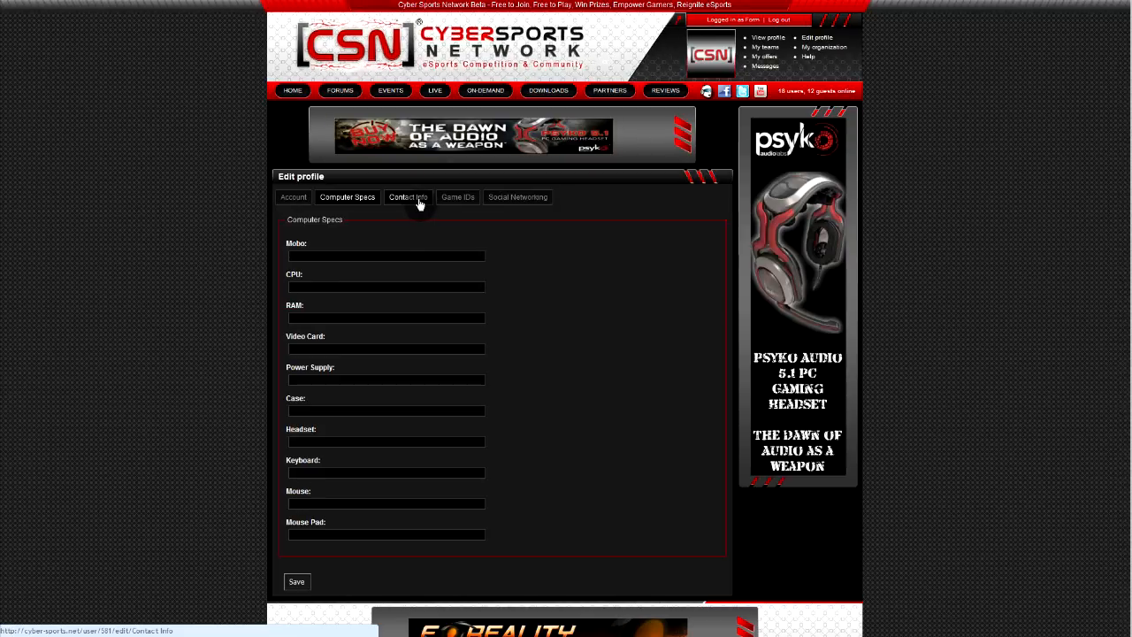
click(420, 203)
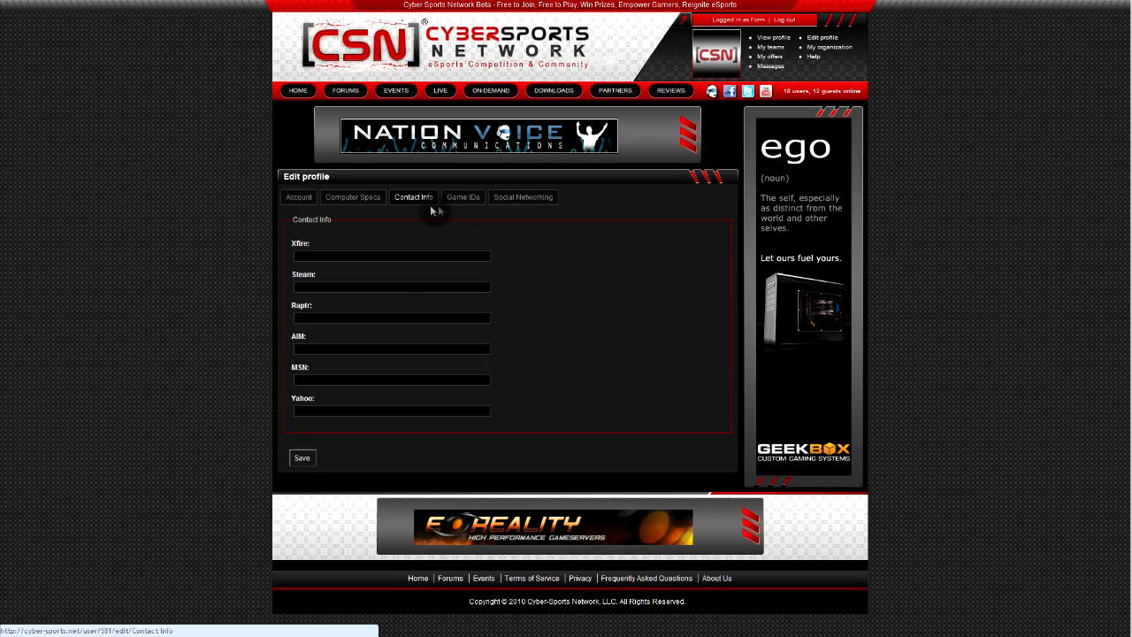
click(457, 203)
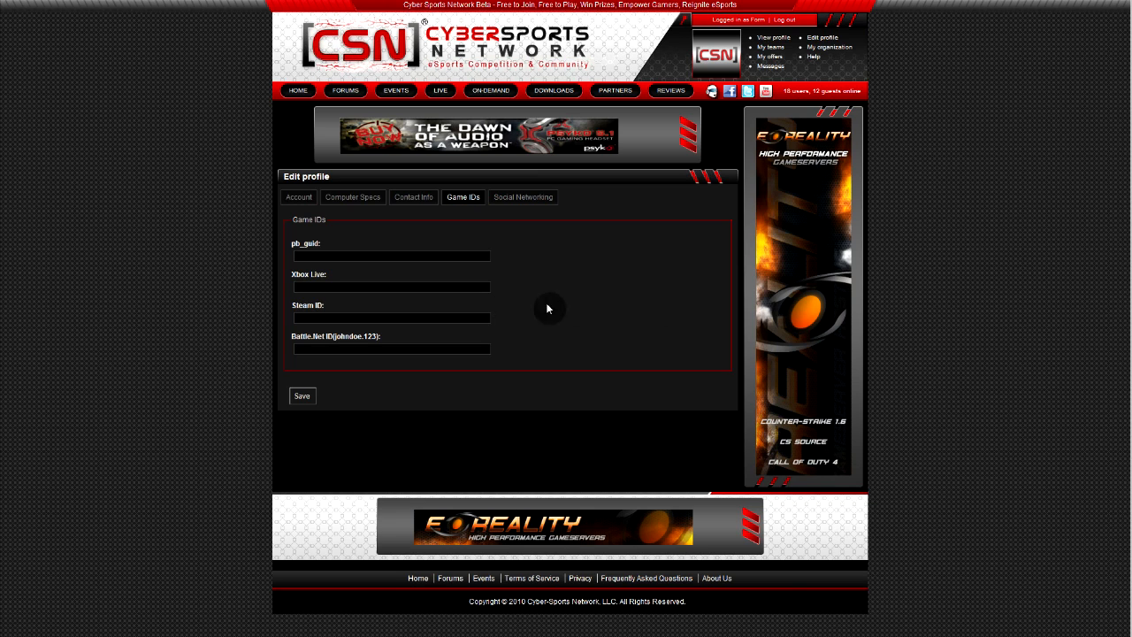
click(763, 51)
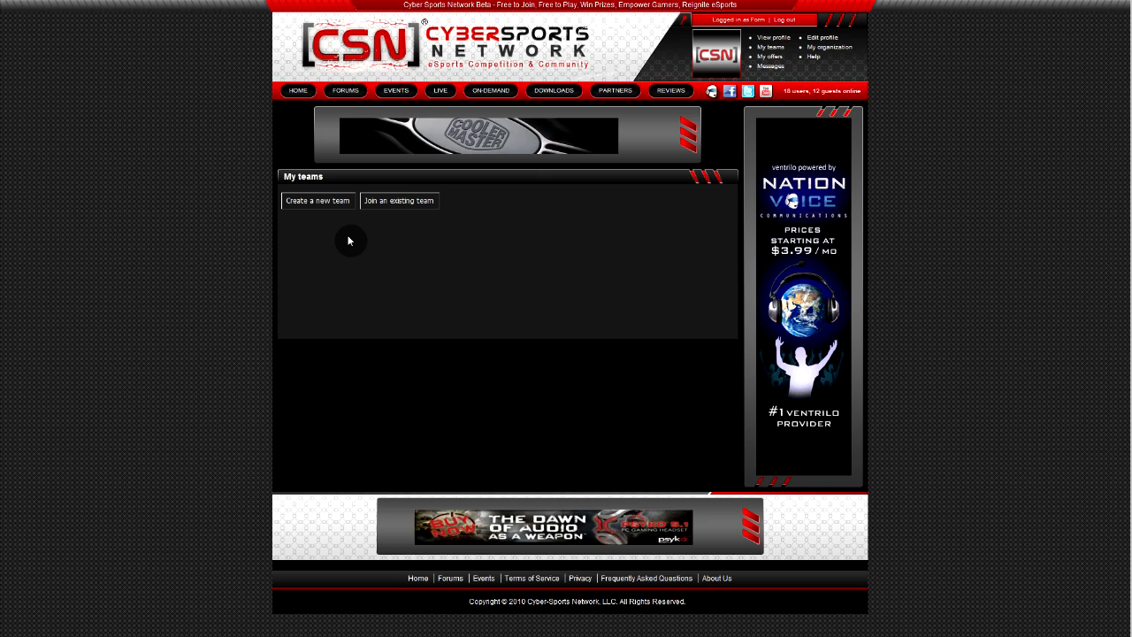
Click through the Create team form fields (name, tag, game, password, social, IRC, website) without filling them
click(329, 201)
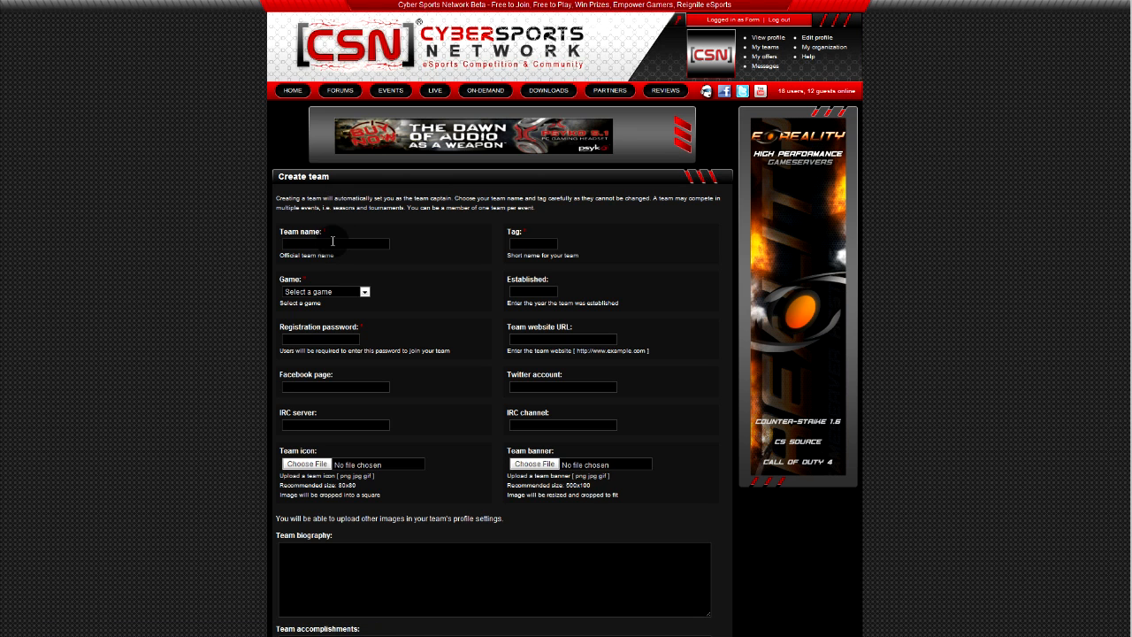
click(333, 242)
click(522, 245)
click(318, 296)
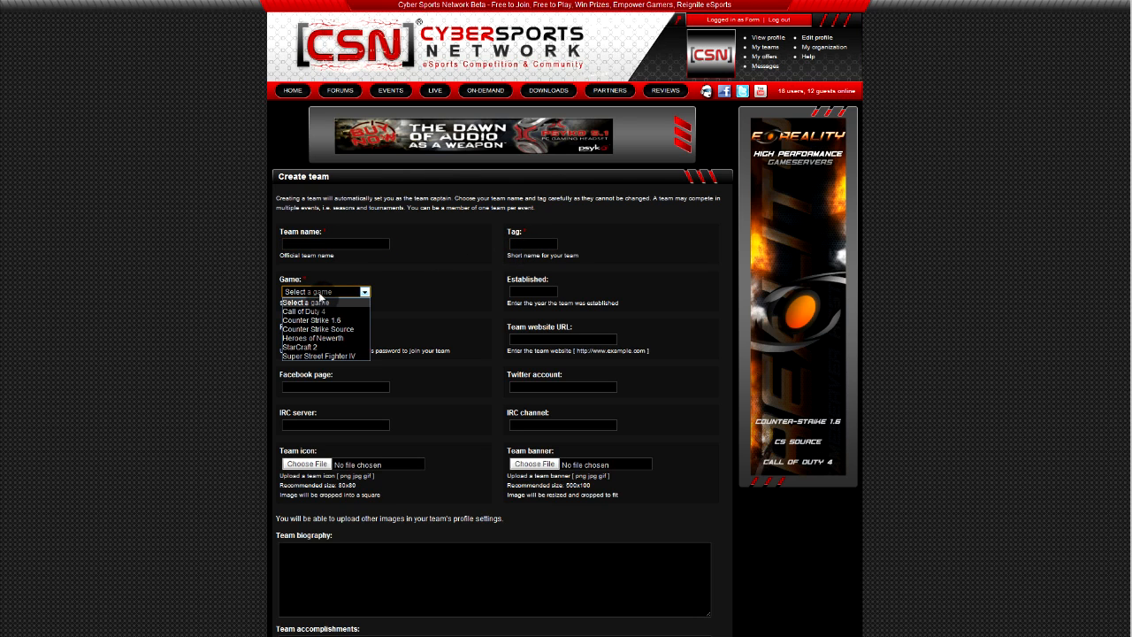
click(361, 292)
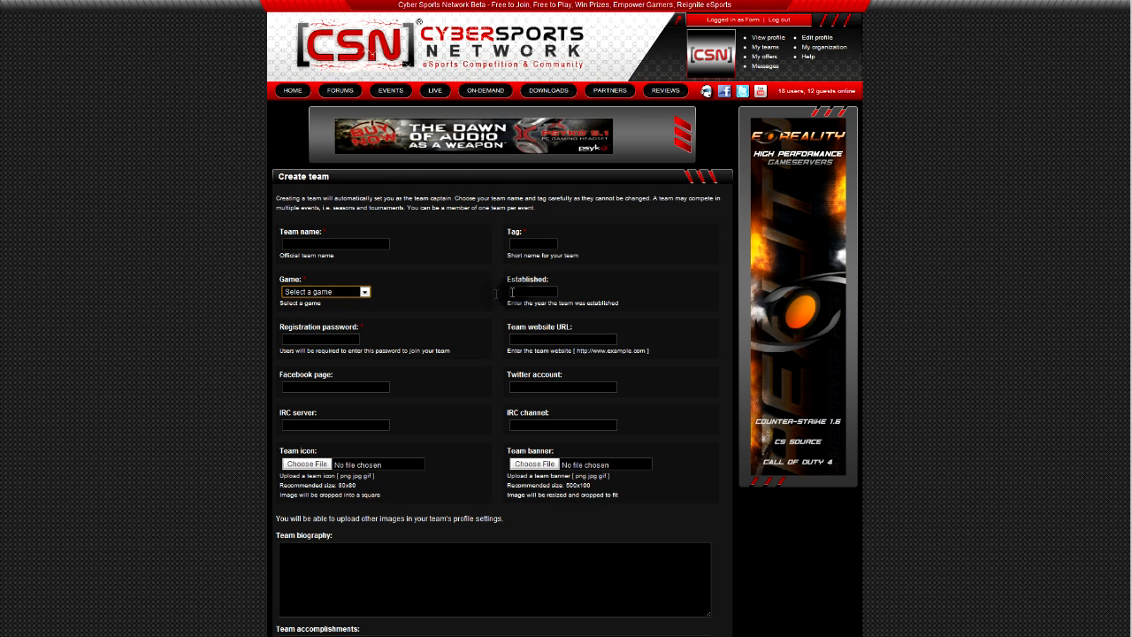
click(314, 339)
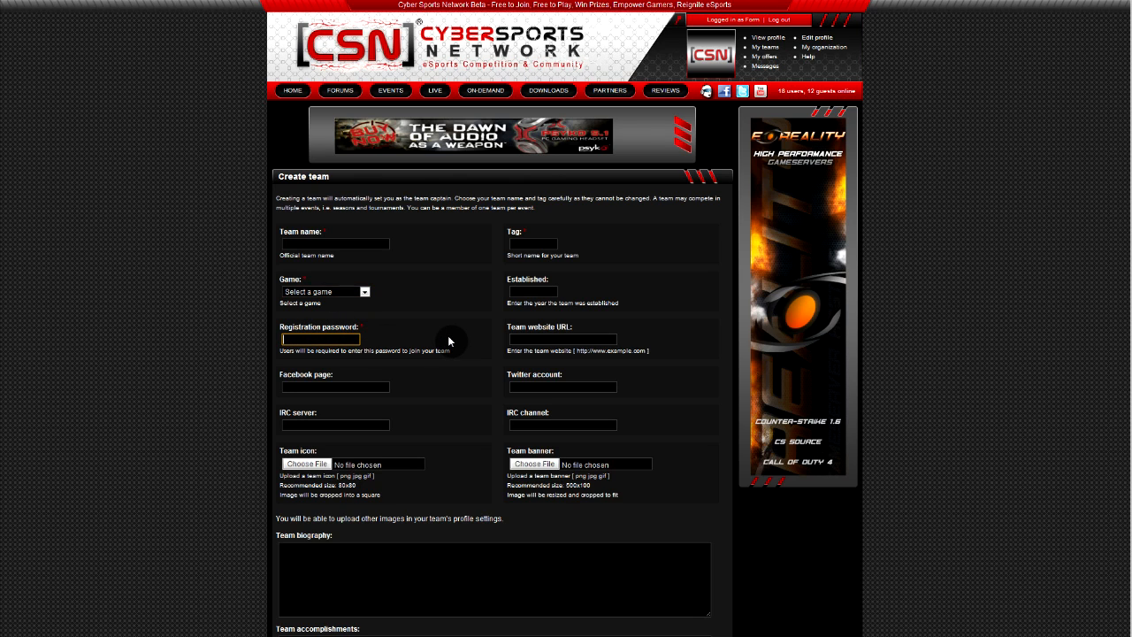
click(343, 387)
click(527, 386)
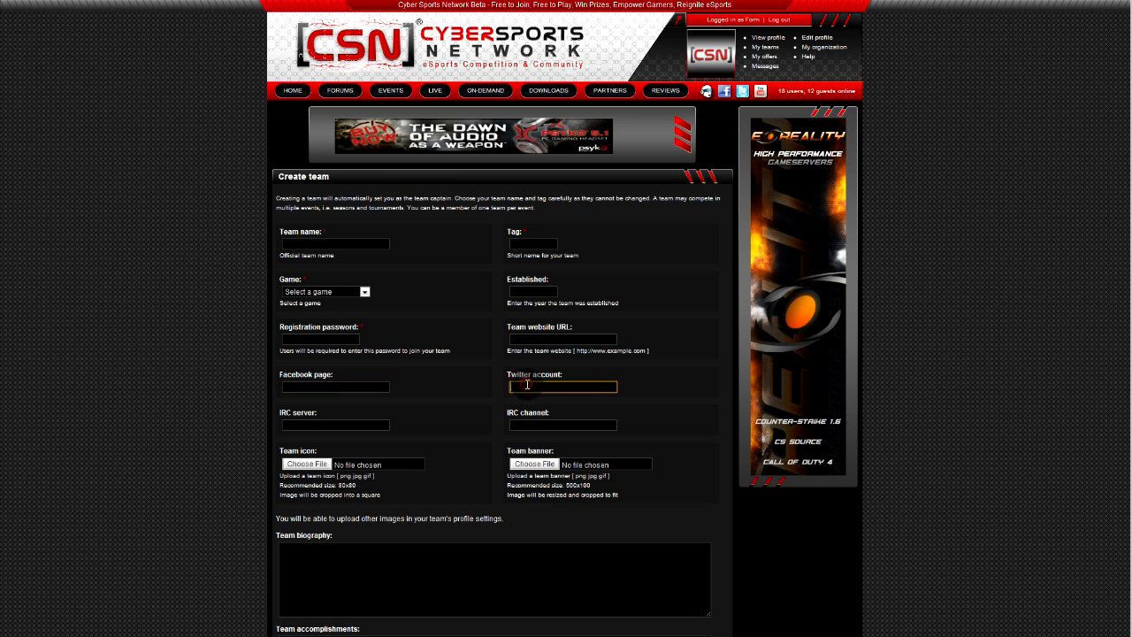
click(346, 423)
click(530, 423)
click(541, 337)
Leave the team form unsubmitted and choose 'Join an existing team' from My teams
click(616, 297)
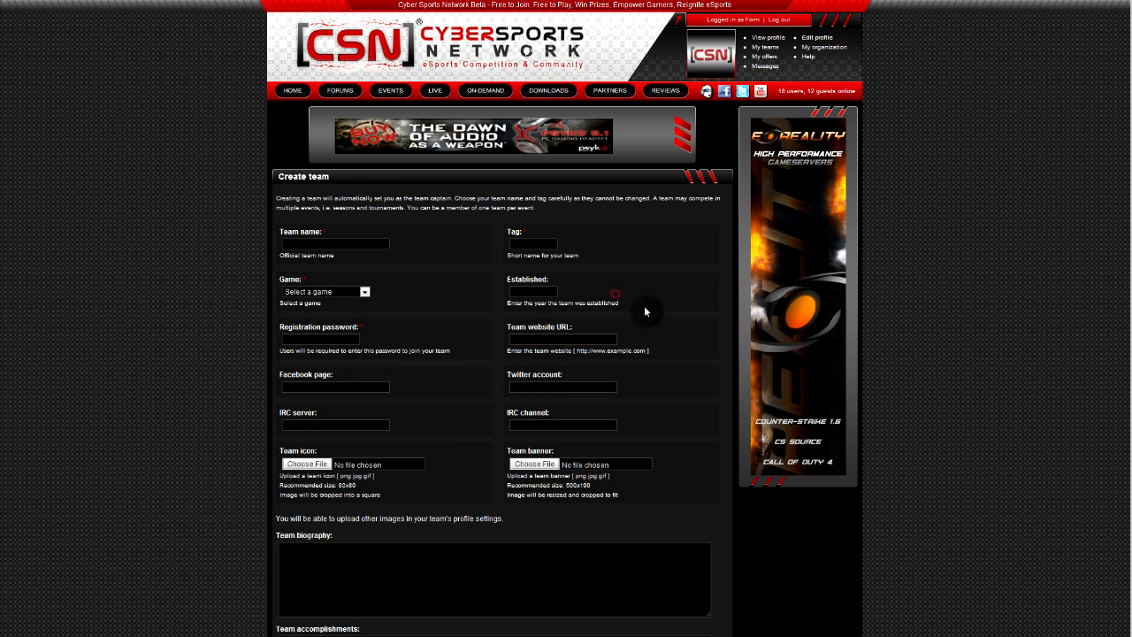
click(769, 47)
click(405, 202)
Select Call of Duty 4 as the game on the Join team page
click(368, 230)
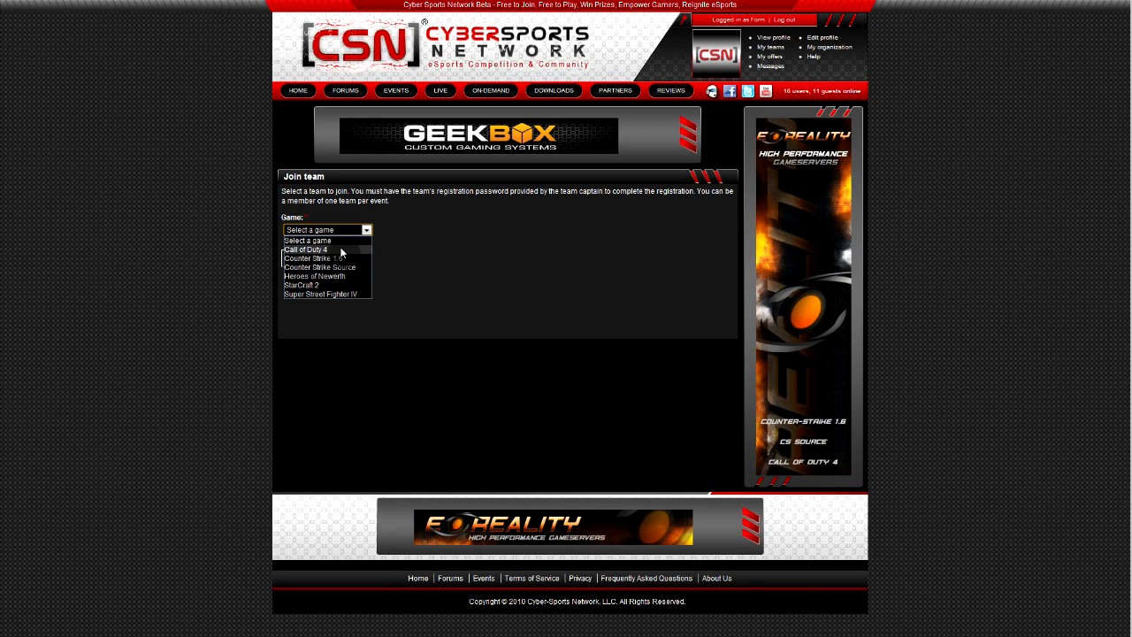
click(340, 251)
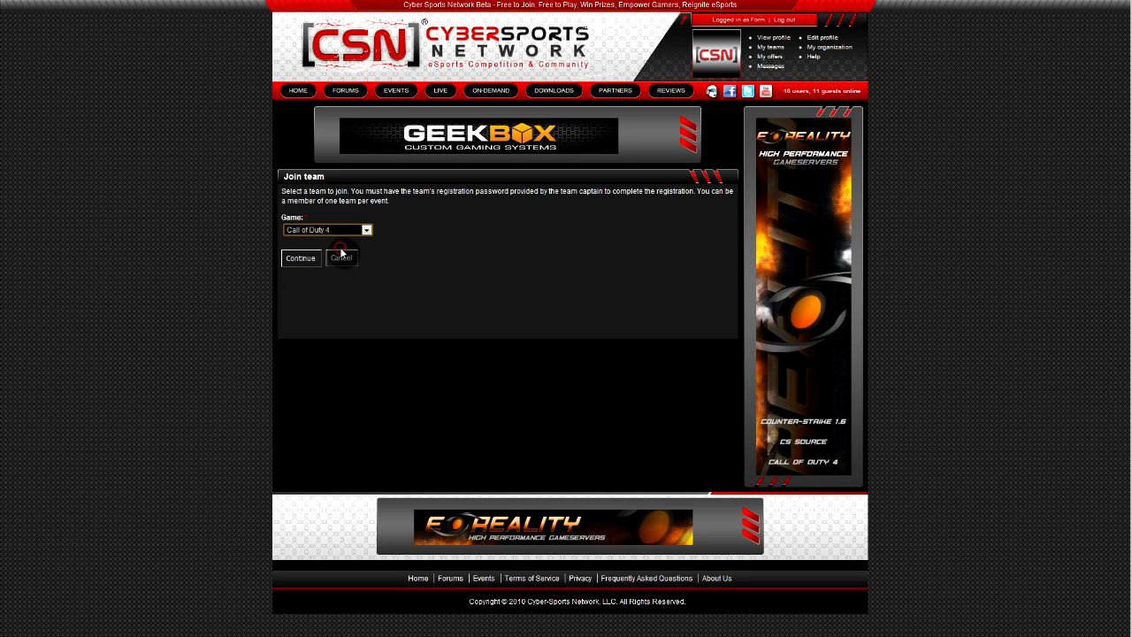
click(295, 262)
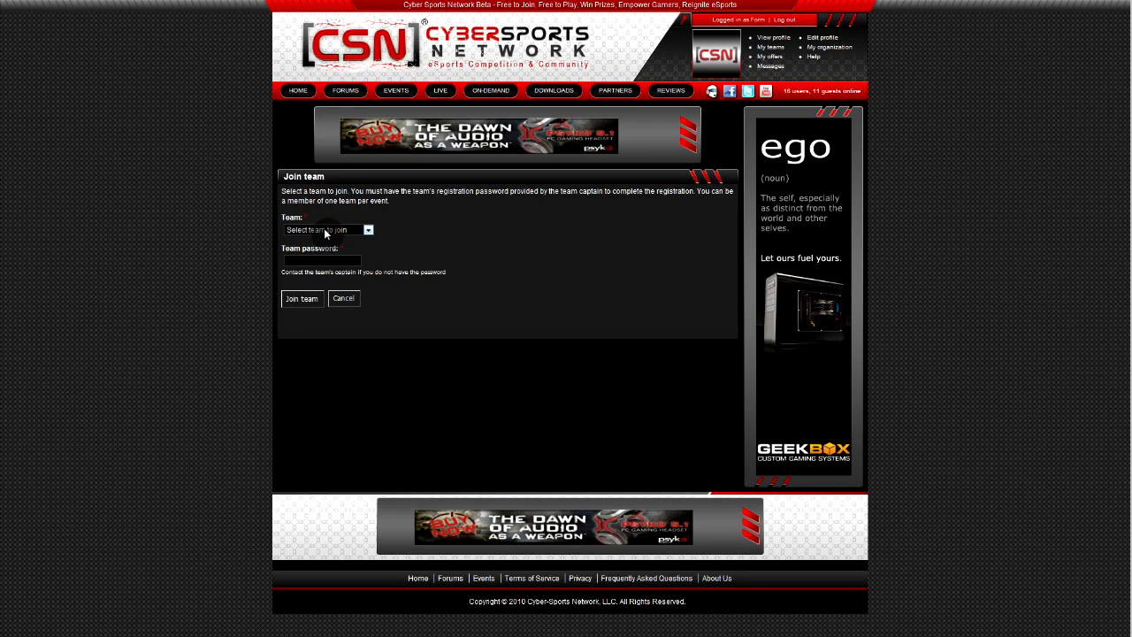
Pick Sinergia Forces Team, enter the team password, and go to organization registration
click(326, 232)
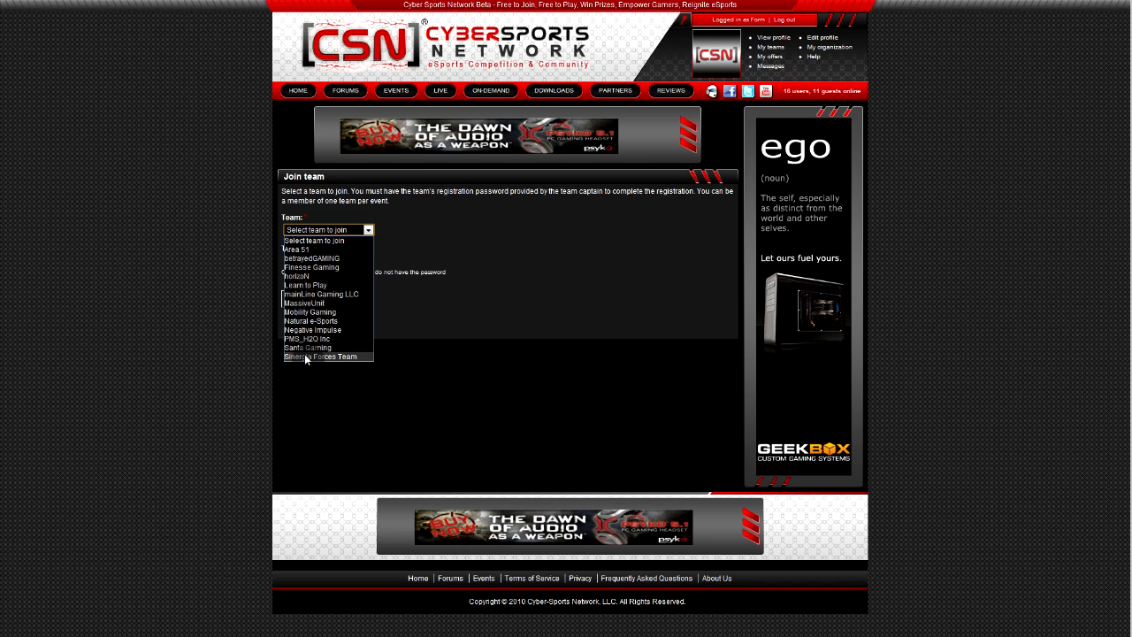
click(304, 356)
click(326, 259)
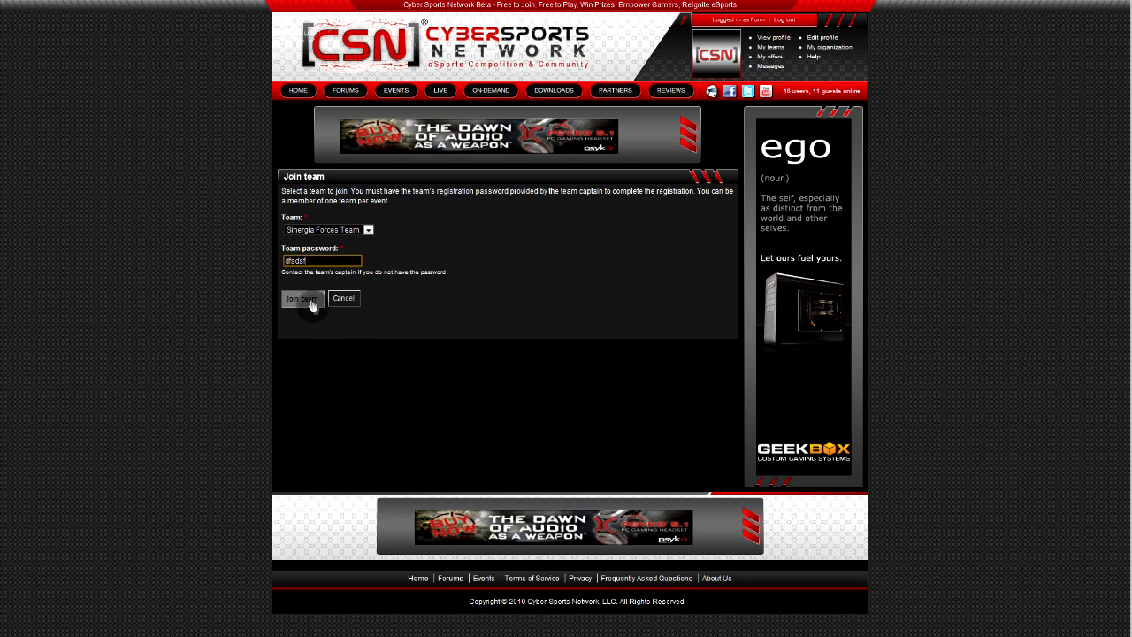
click(813, 50)
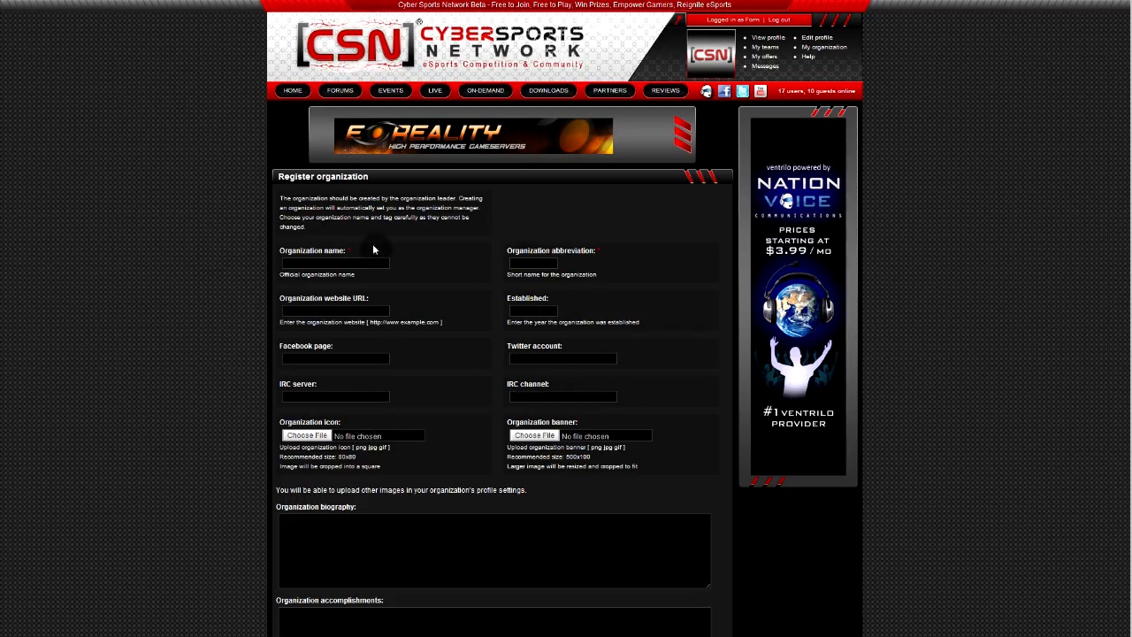
Browse the organization name, abbreviation, website and established-year fields, leaving them empty
scroll(373, 251, down, 1)
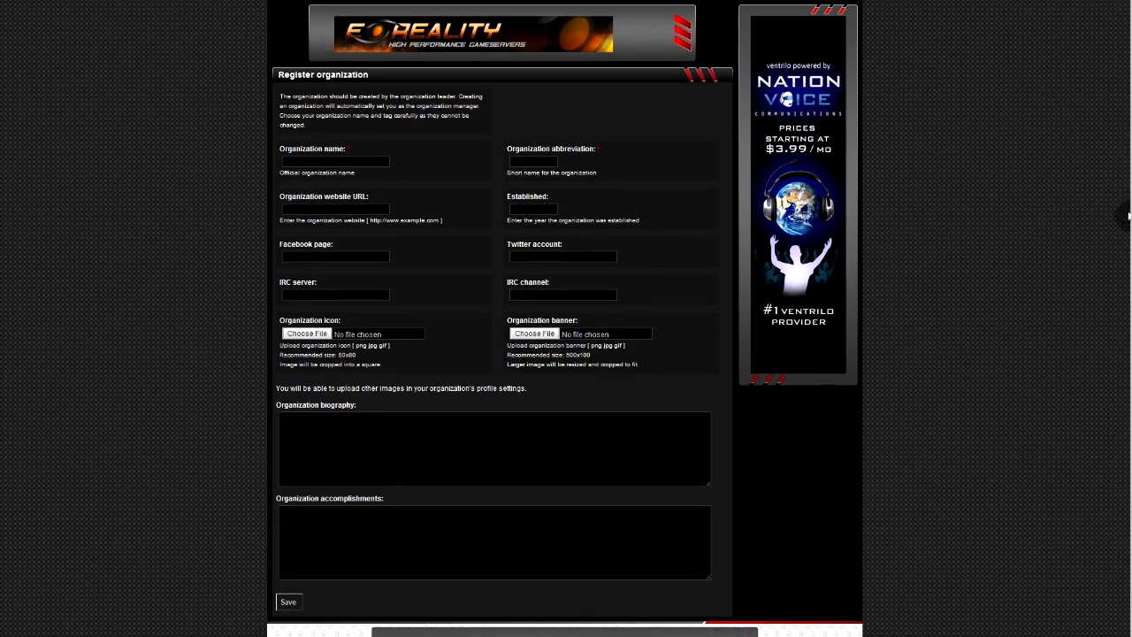
click(298, 159)
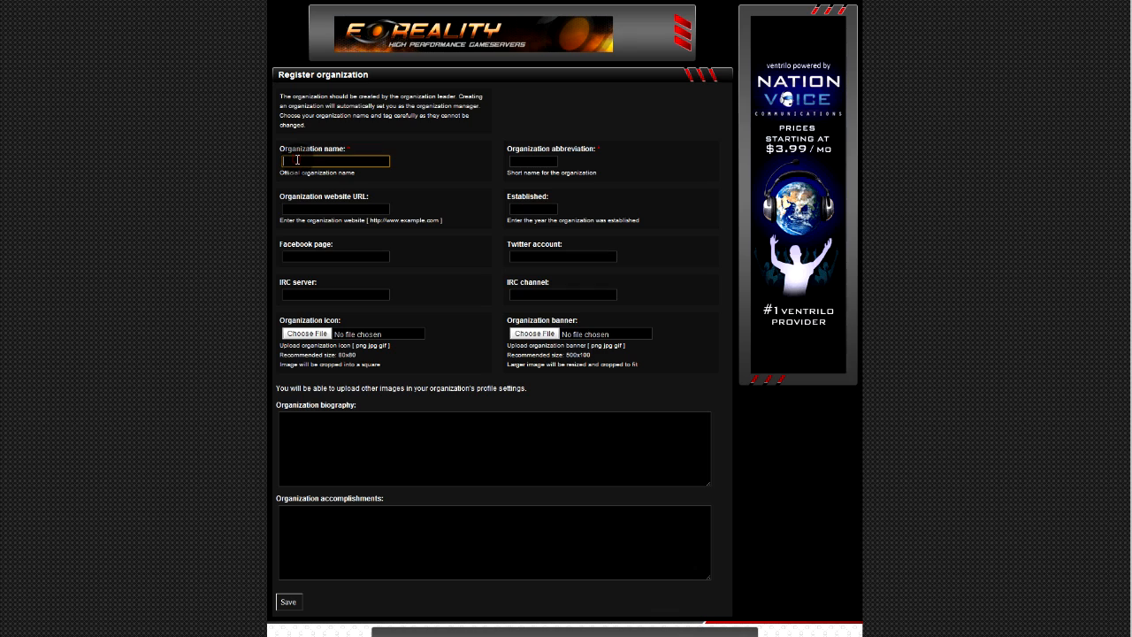
click(552, 159)
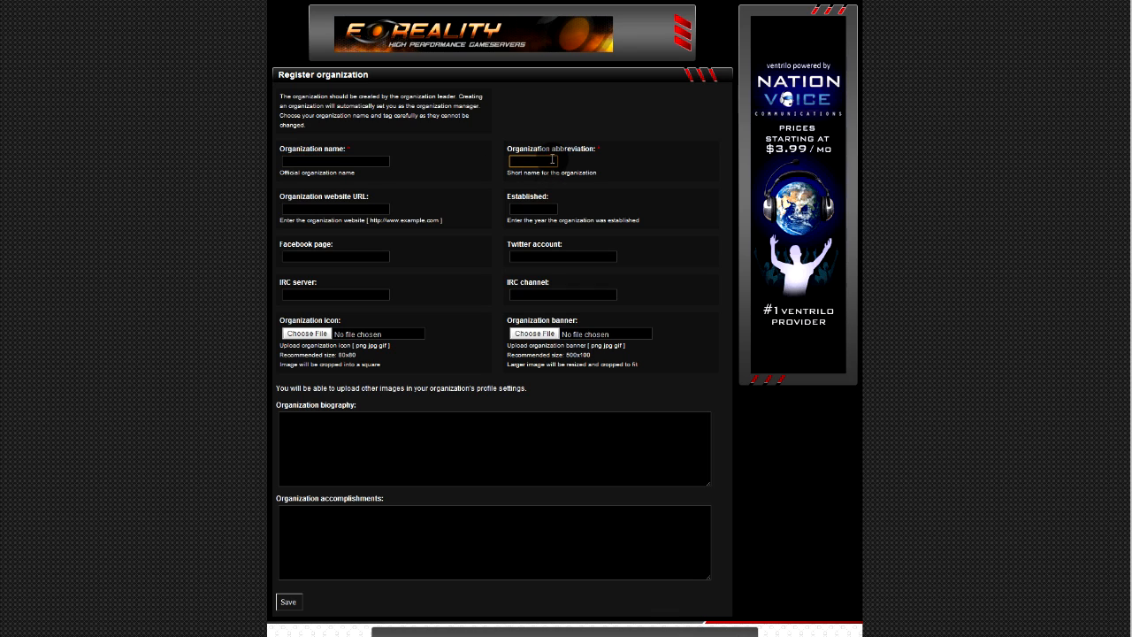
click(343, 206)
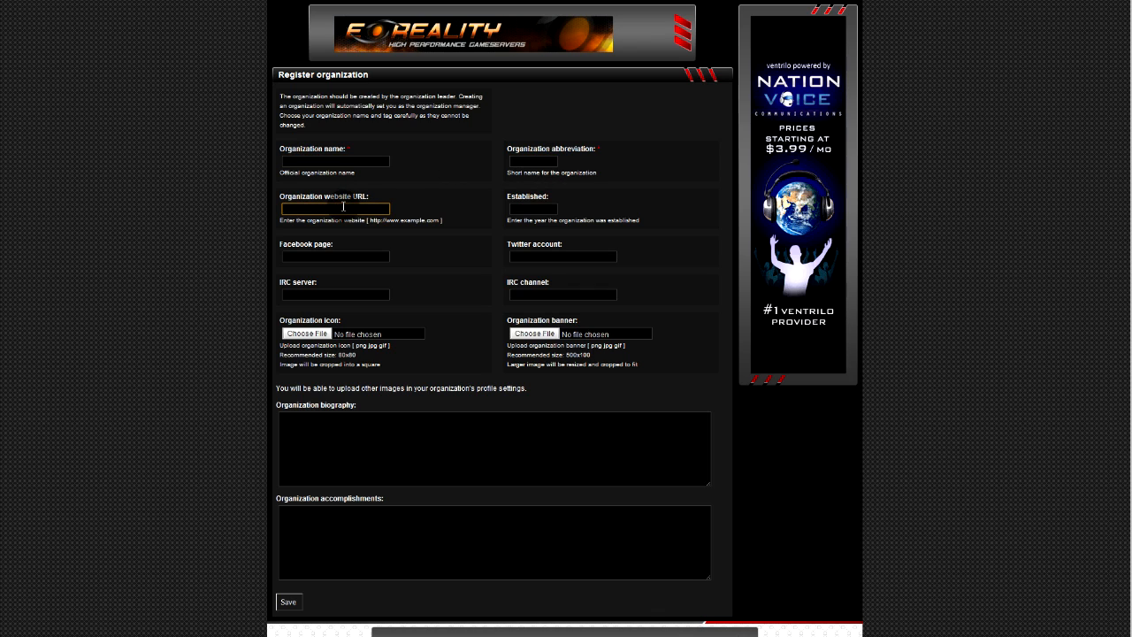
click(531, 209)
click(462, 226)
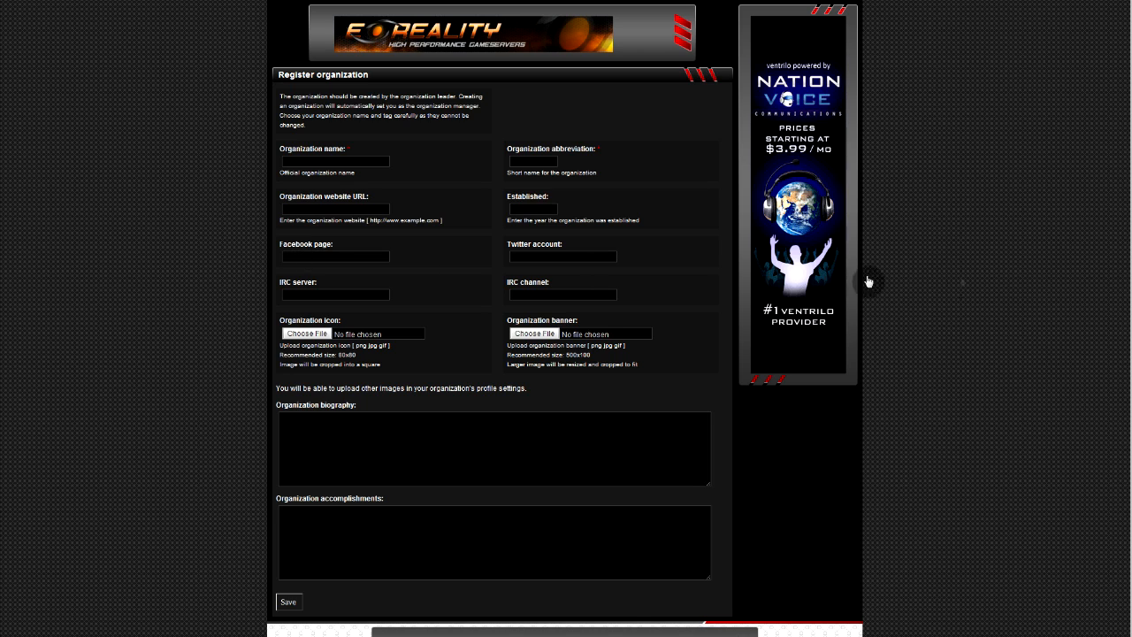
Check the organization name, Facebook and Twitter fields, then open the sponsor offers page
scroll(1117, 208, up, 2)
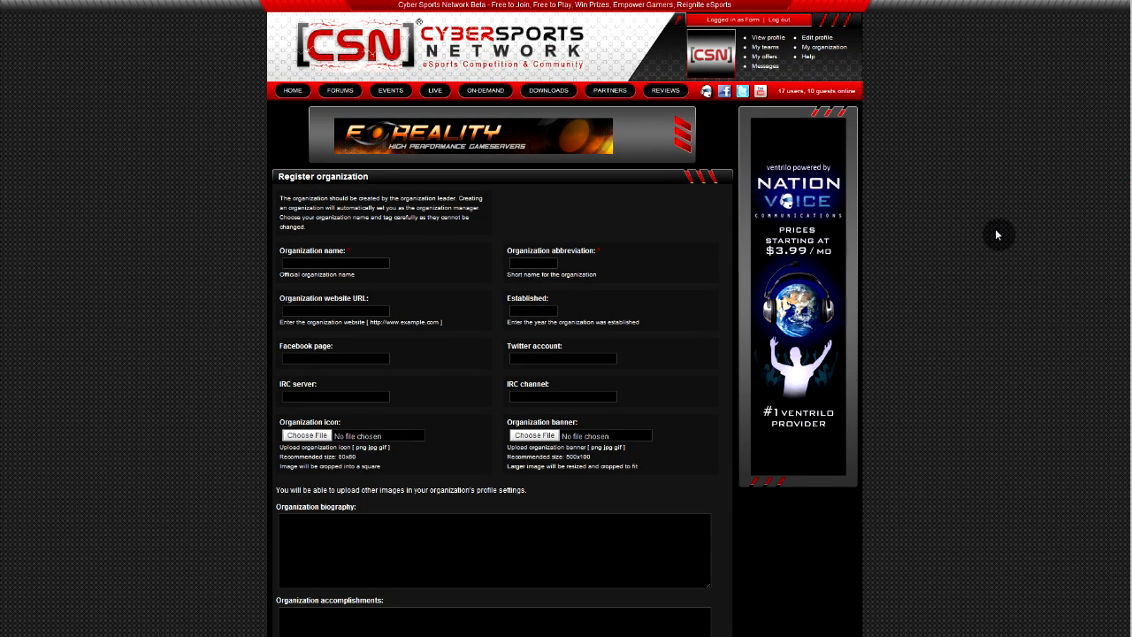
click(334, 263)
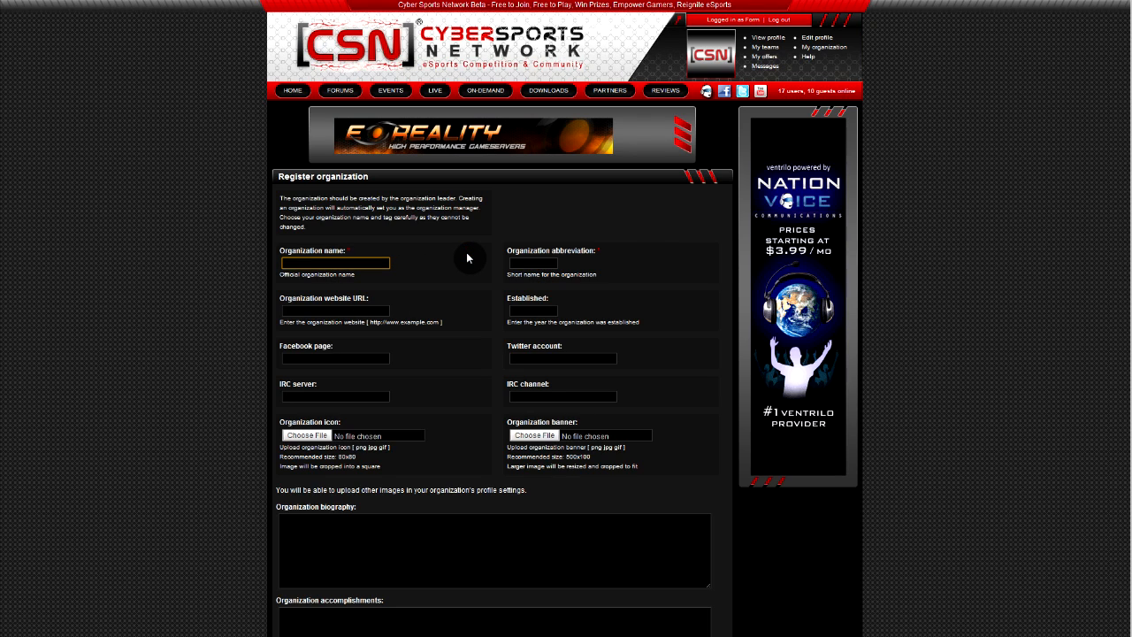
click(351, 357)
click(528, 358)
click(633, 321)
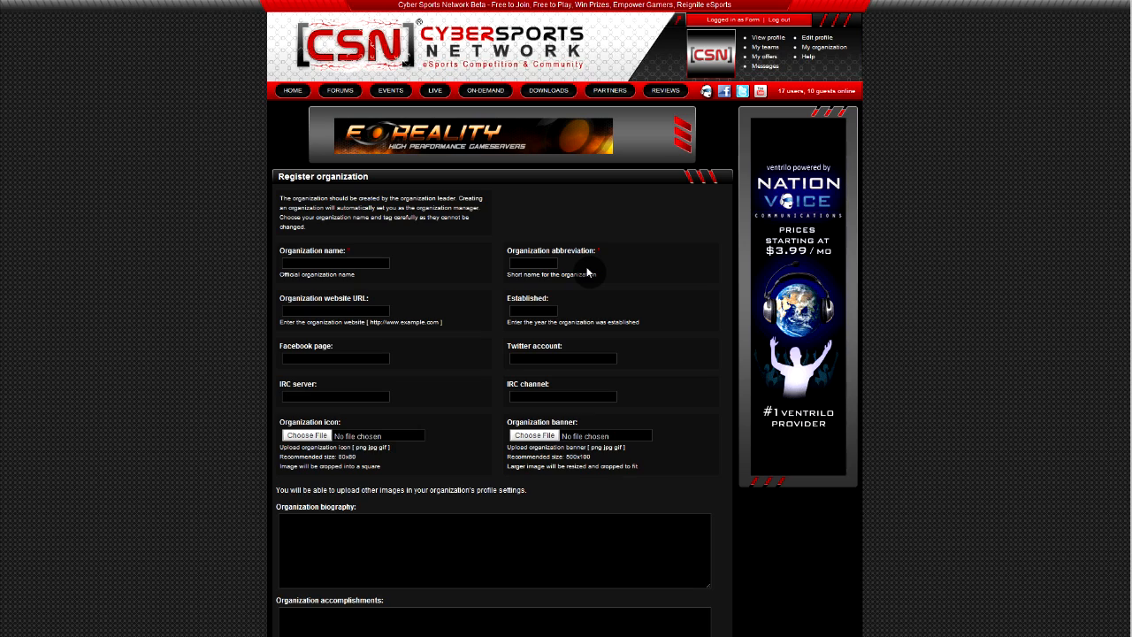
click(775, 61)
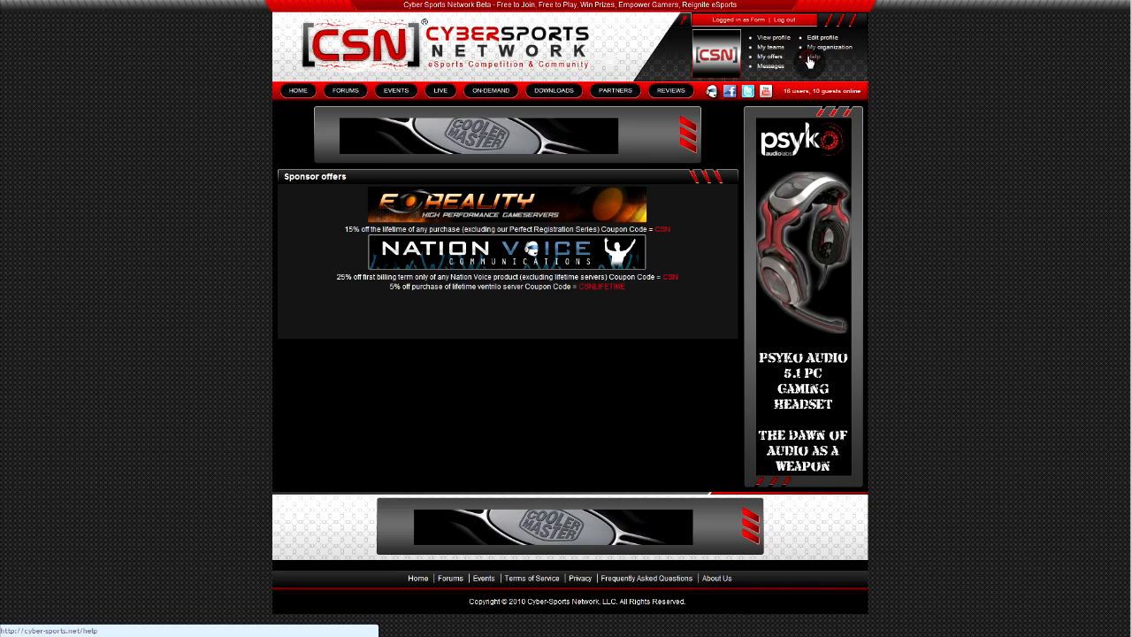
Enter the subject 'Help!' in the help contact form without sending it, then go to Events
click(812, 57)
click(336, 281)
text(Help)
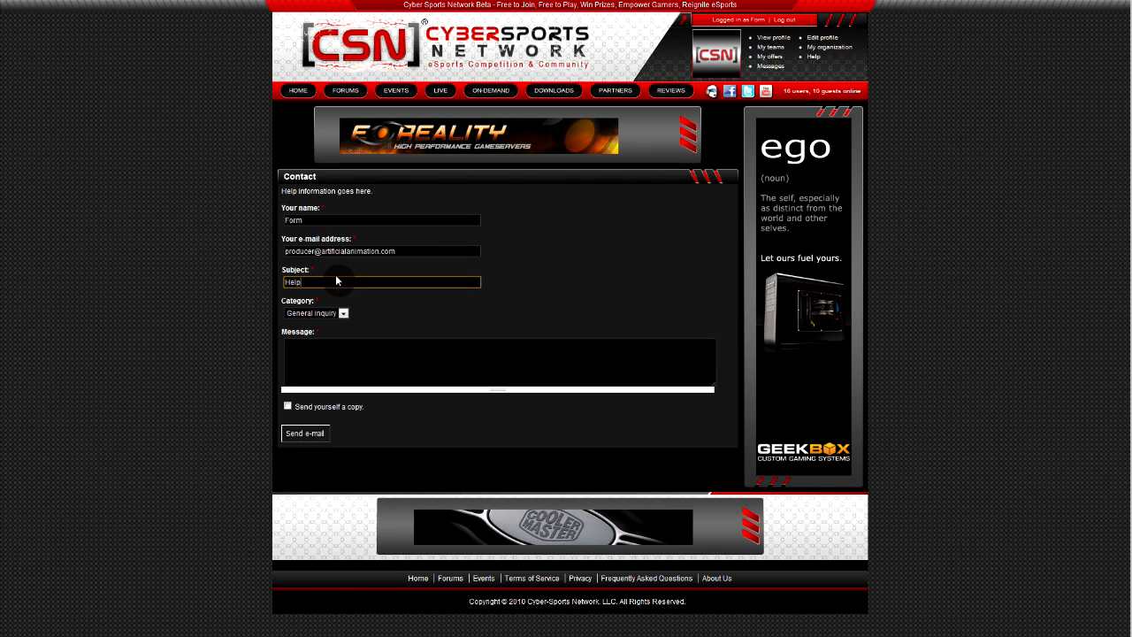
text(!)
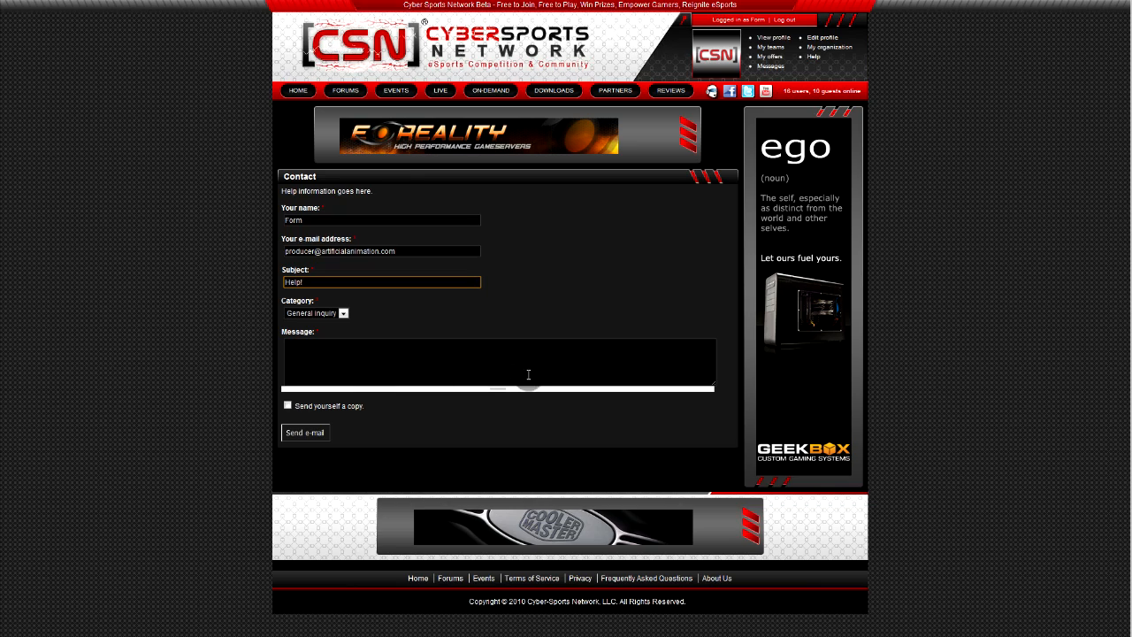
click(383, 90)
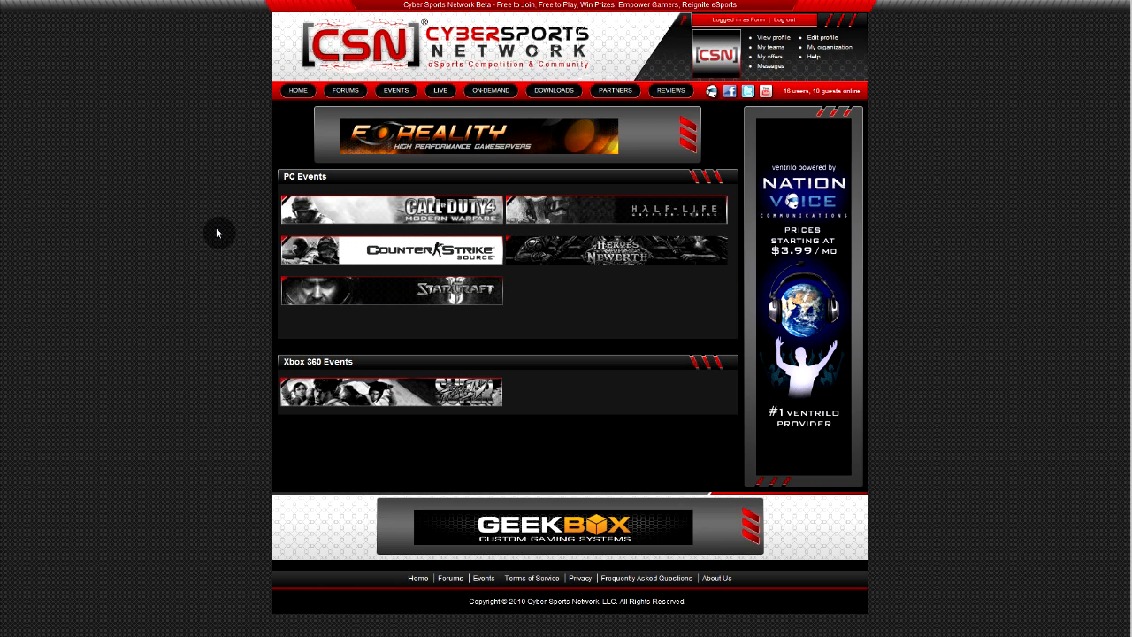
Open the Call of Duty 4 community and browse its Signups, Rules, Latest posts and Events tabs
click(317, 215)
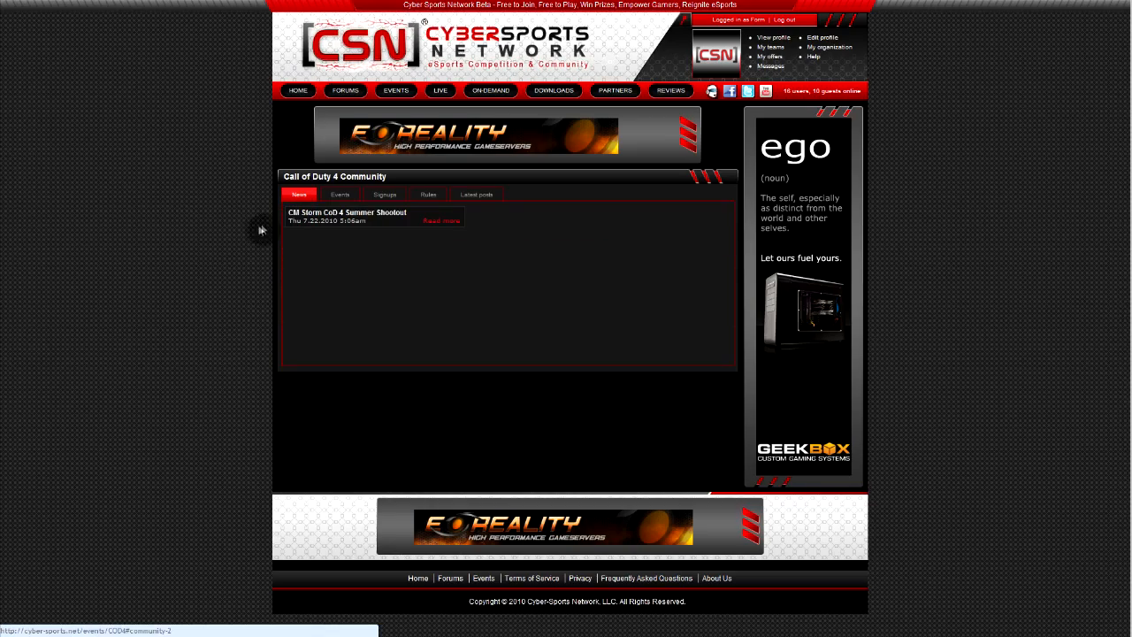
click(383, 197)
click(425, 196)
click(464, 195)
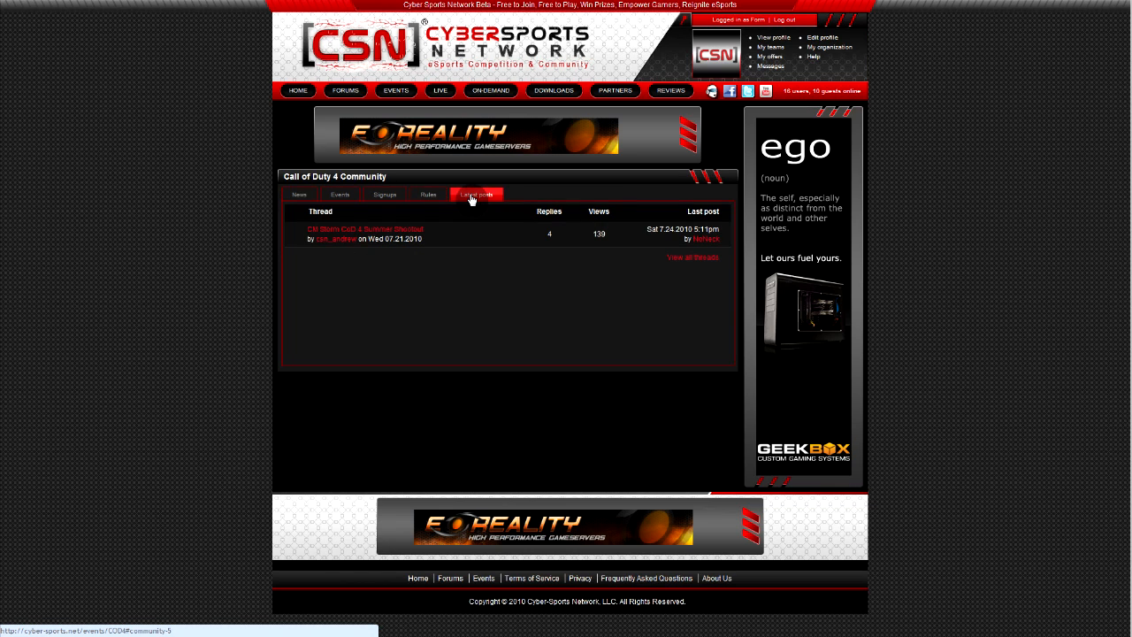
click(340, 196)
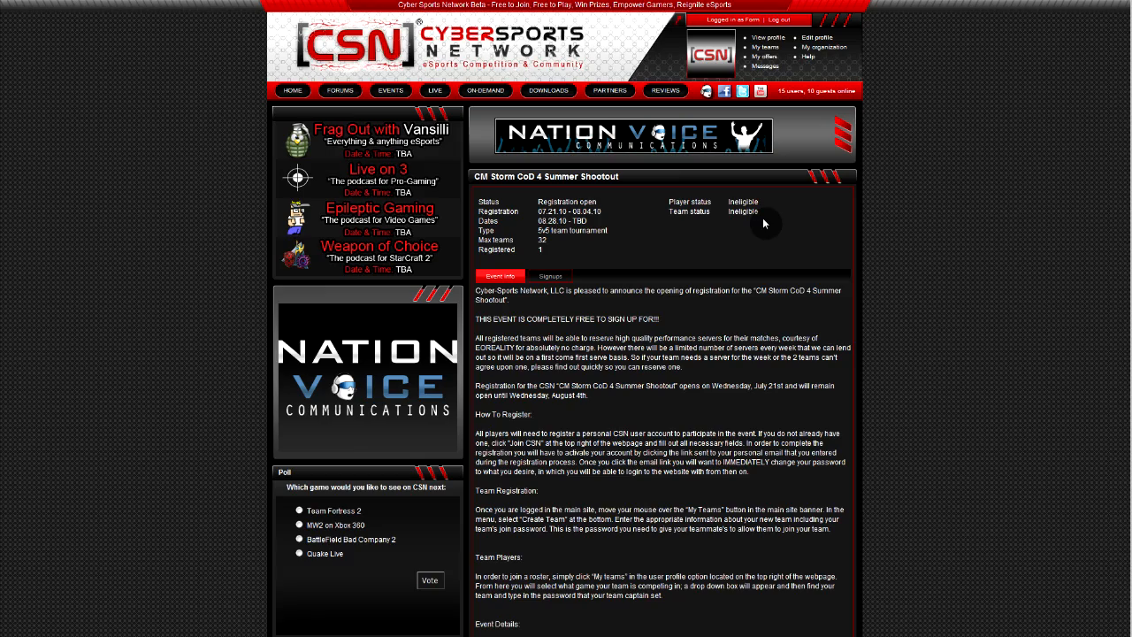
Find the XBOX 360 SSF4 Summer Scuffle Tournament under Super Street Fighter IV events and begin registering
click(395, 92)
click(374, 389)
click(341, 196)
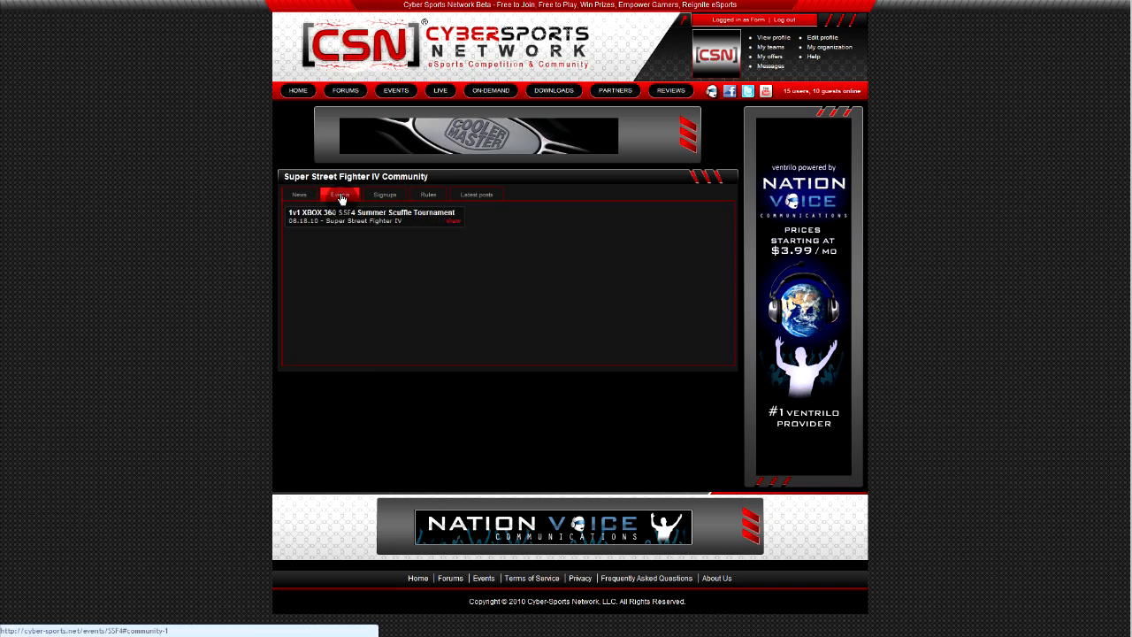
click(457, 225)
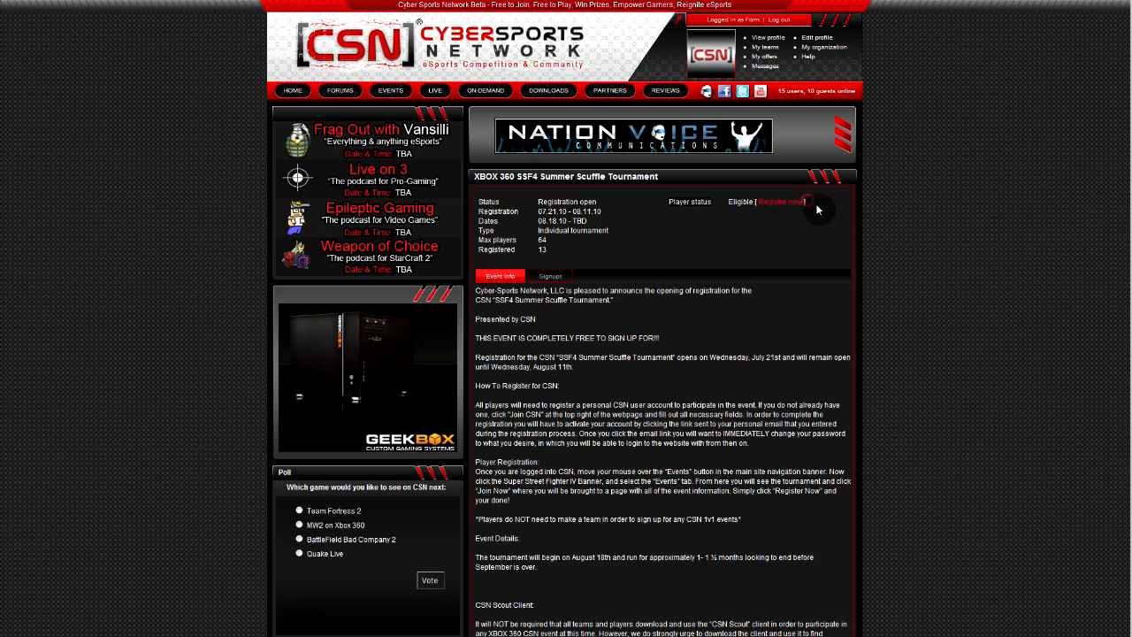
click(786, 204)
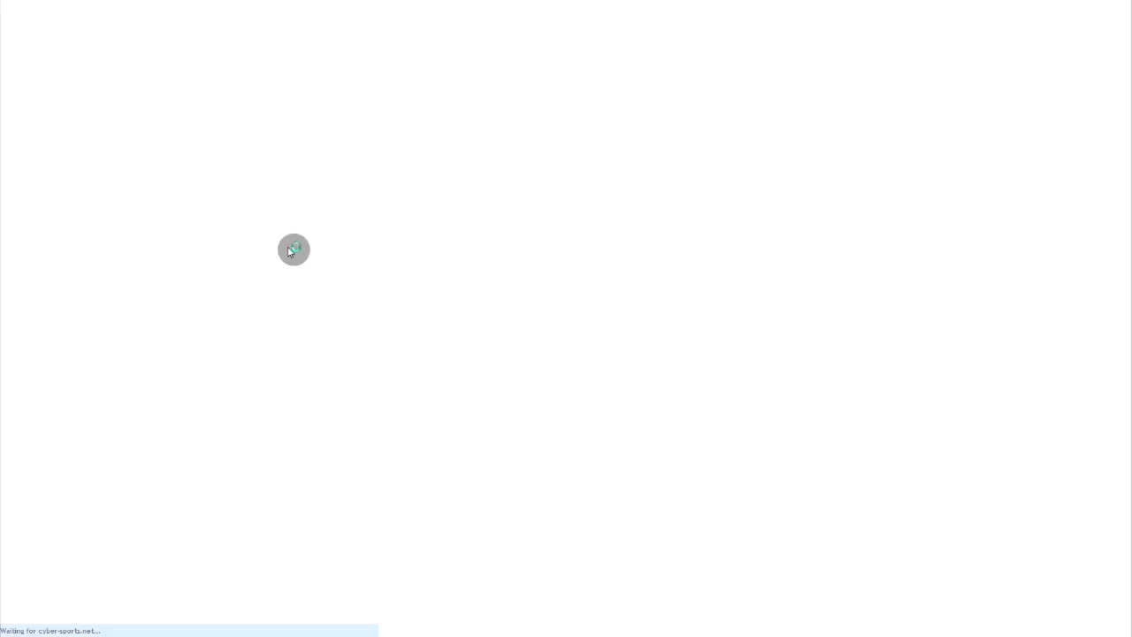